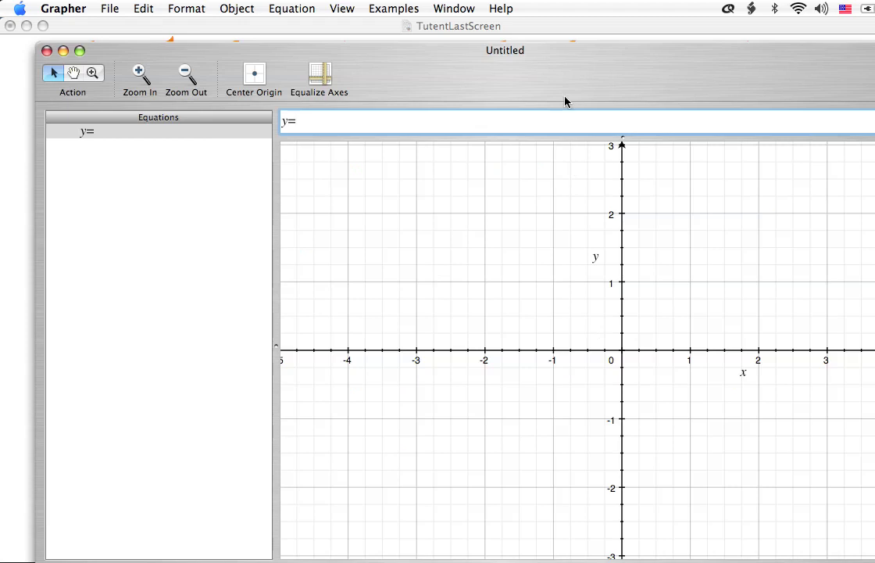
Reposition and resize the untitled graph window so the whole window fits on the screen.
drag(566, 82, 528, 57)
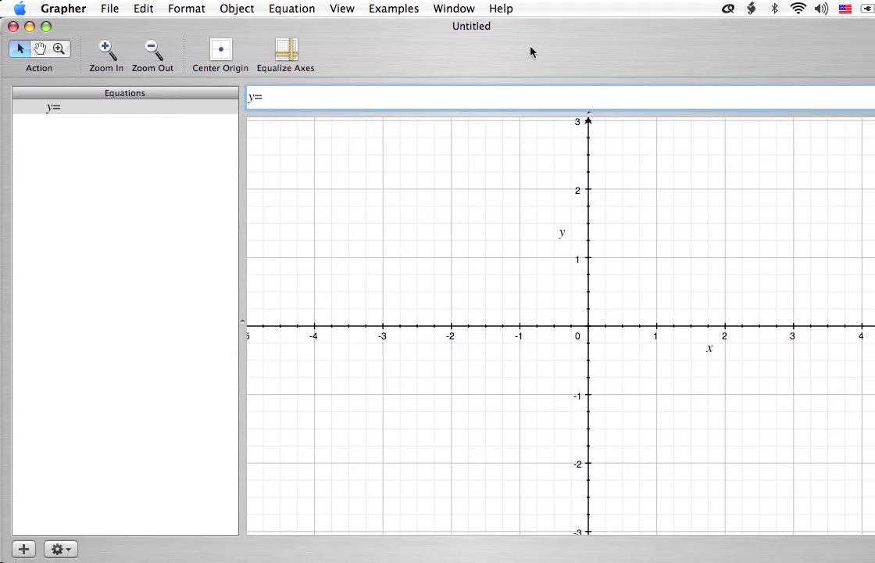
drag(874, 562, 868, 557)
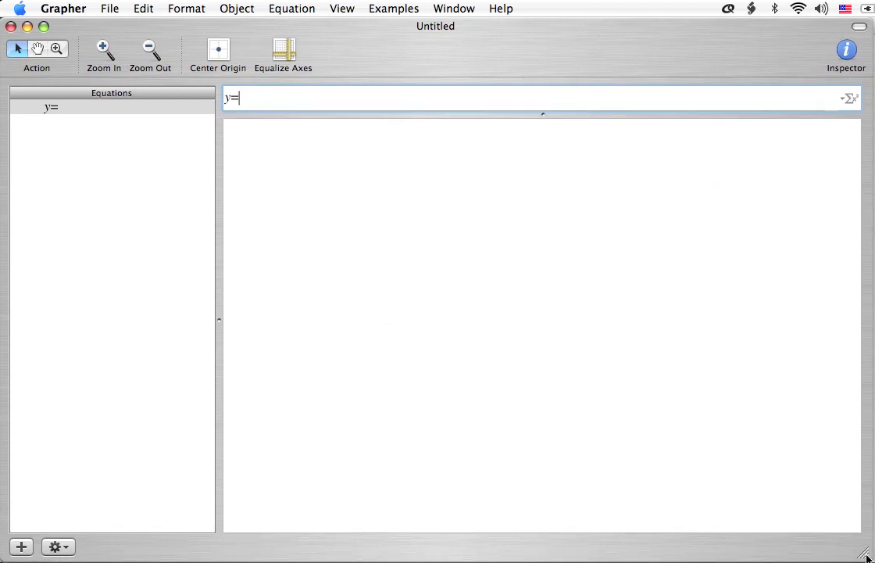
drag(867, 557, 868, 557)
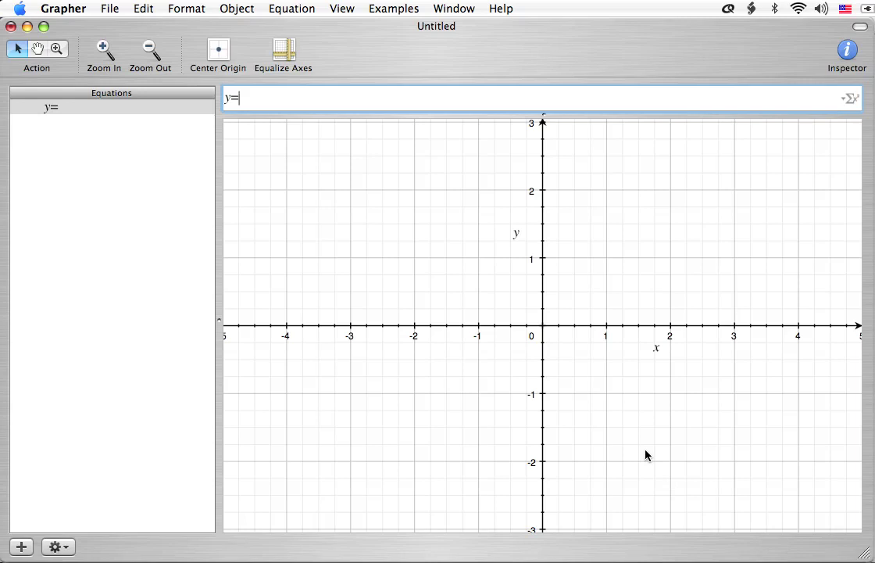
Write the general exponential form y = a b^(x-h) + k as the first equation.
key(BackSpace)
text(= a b)
text(x-h)
key(Right)
text(+k)
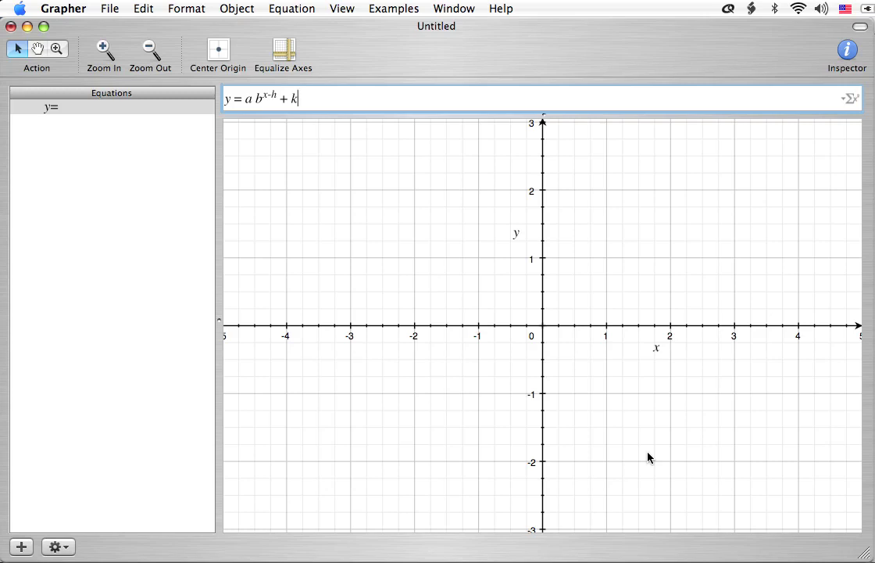
Reduce the general exponential equation to y = 2^x and plot it.
key(BackSpace)
key(BackSpace)
key(BackSpace)
key(Right)
key(super+Left)
key(Right)
key(Right)
key(Right)
key(Right)
key(Right)
key(Right)
key(Right)
key(Right)
key(BackSpace)
key(BackSpace)
key(Left)
key(Left)
key(Left)
key(BackSpace)
key(BackSpace)
key(Delete)
text(2)
key(Return)
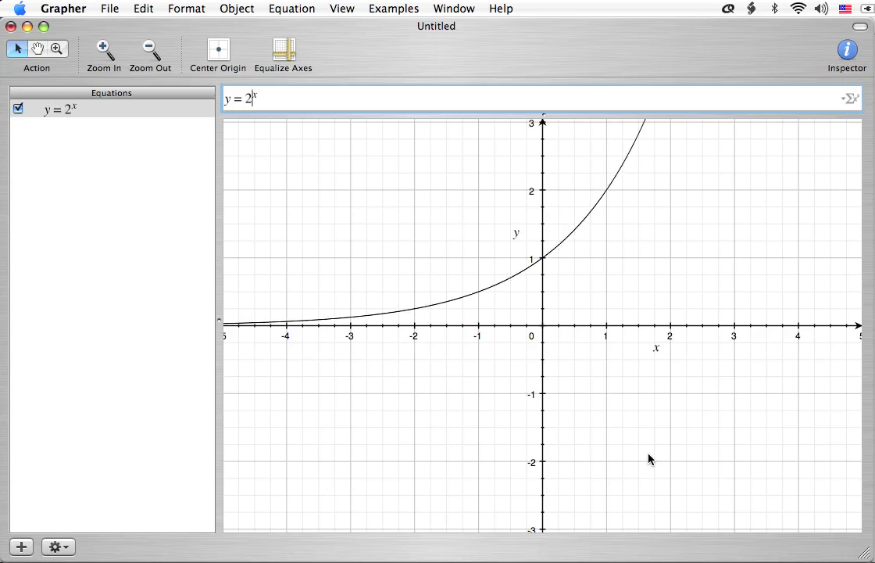
Shift the graph so more of the positive y range shows, and add the equation y = 3^x.
click(36, 49)
drag(542, 336, 525, 420)
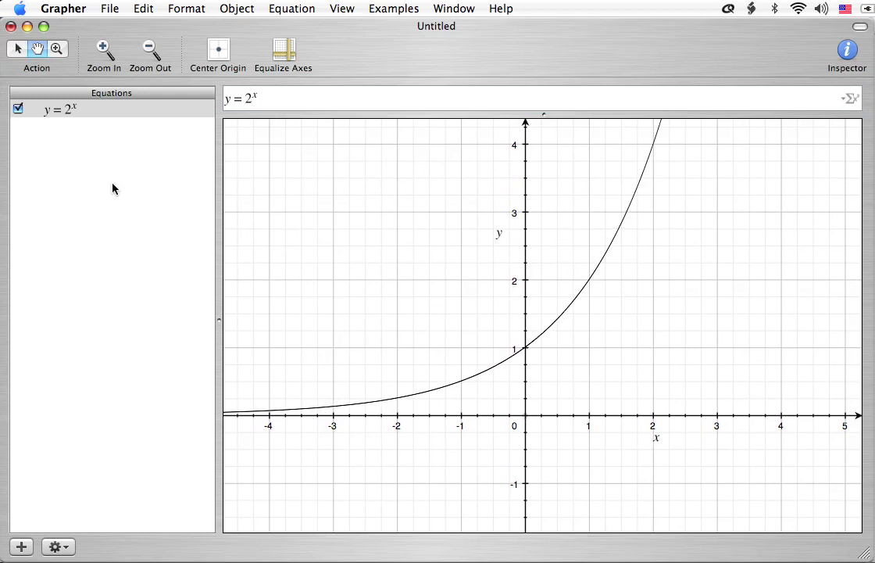
key(super+Return)
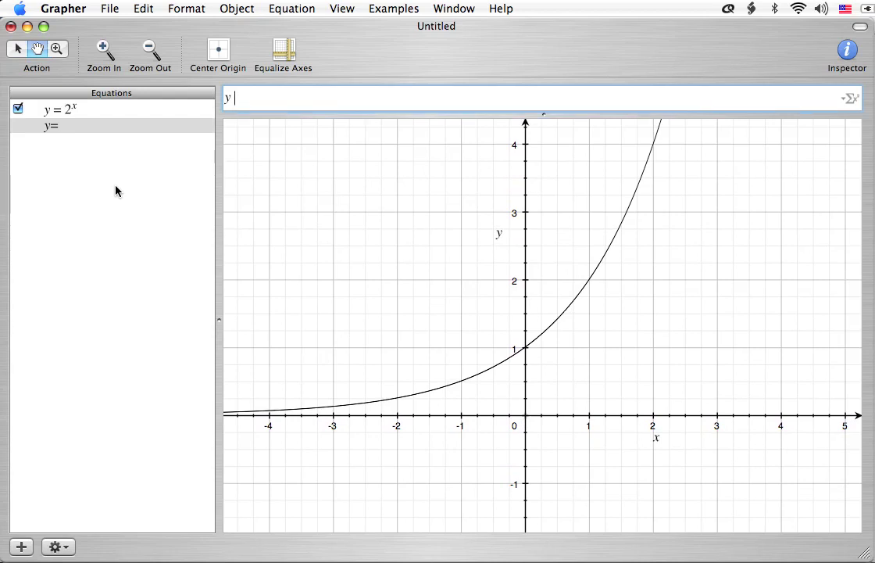
text(3)
text(x)
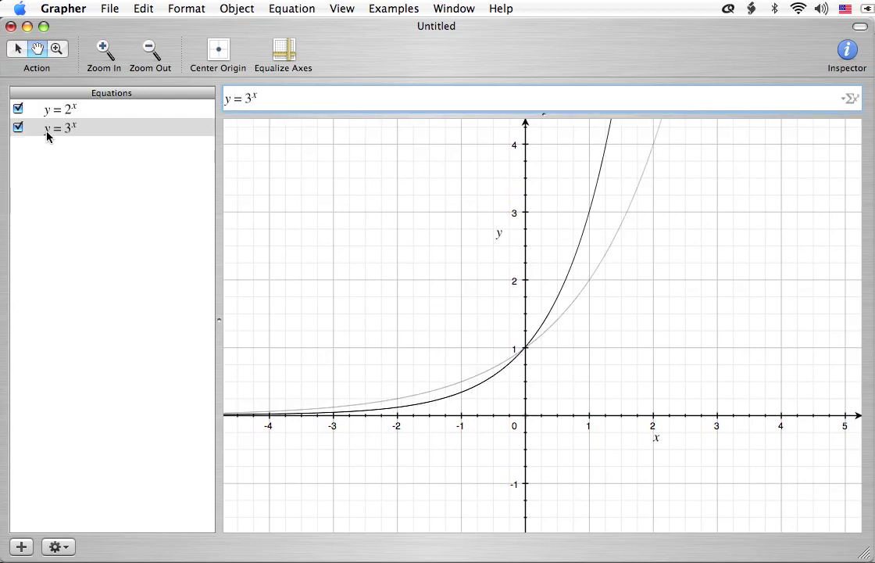
Set the line color of both the y = 2^x and y = 3^x curves to Blueberry.
click(48, 133)
shift+click(50, 110)
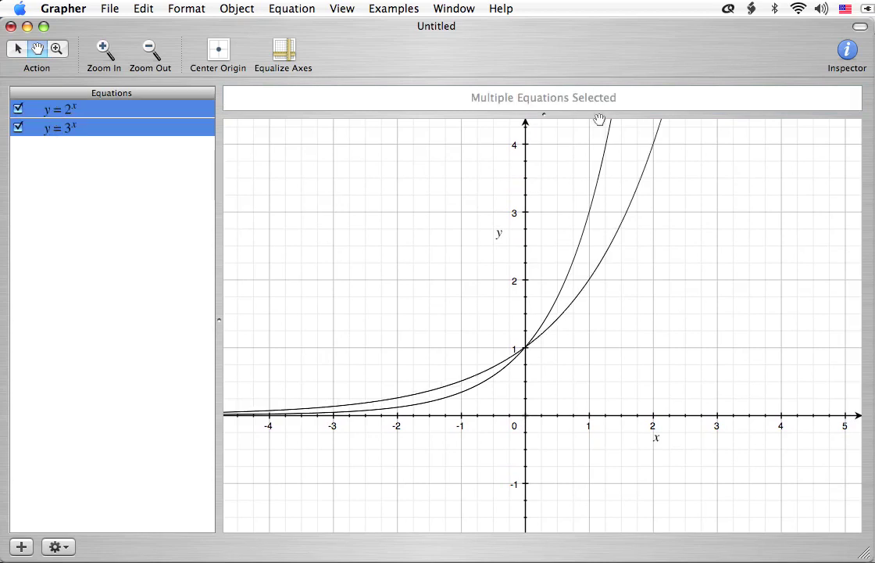
click(846, 52)
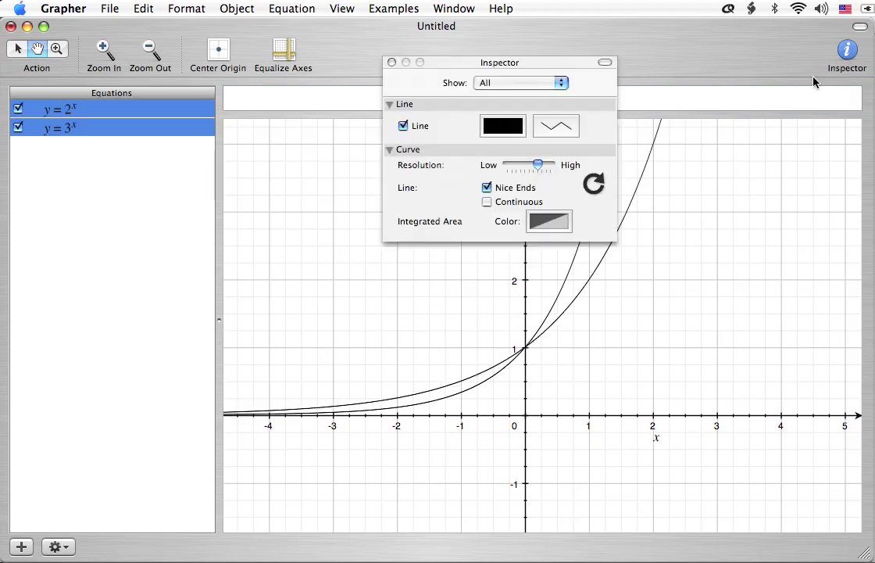
click(510, 128)
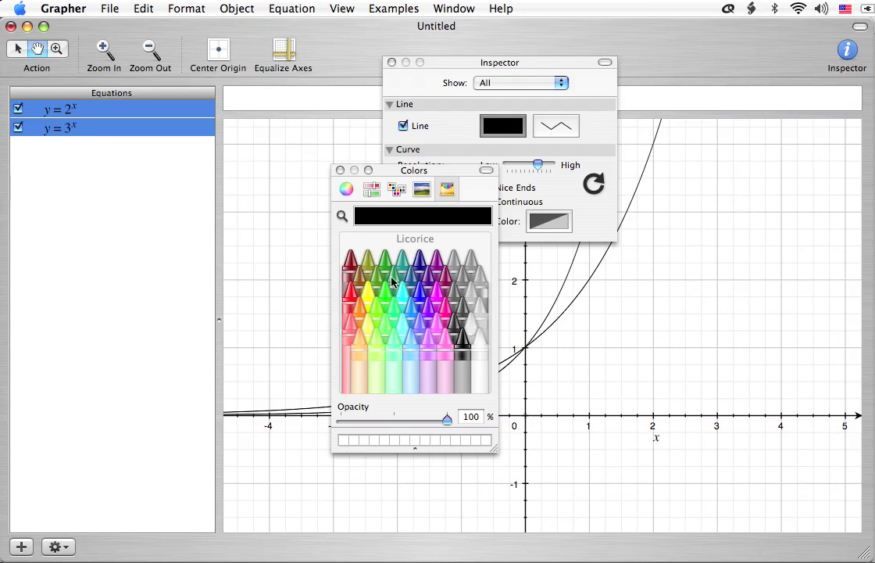
click(416, 296)
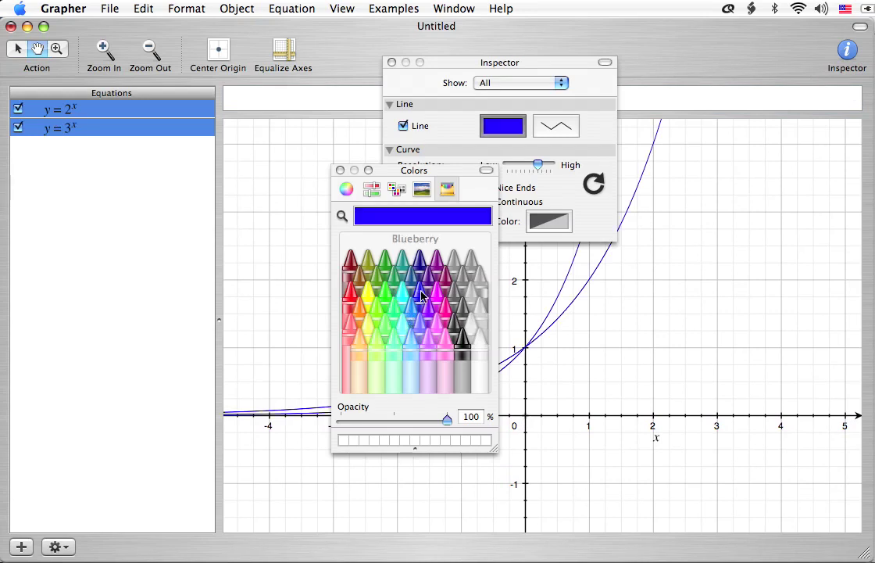
click(340, 171)
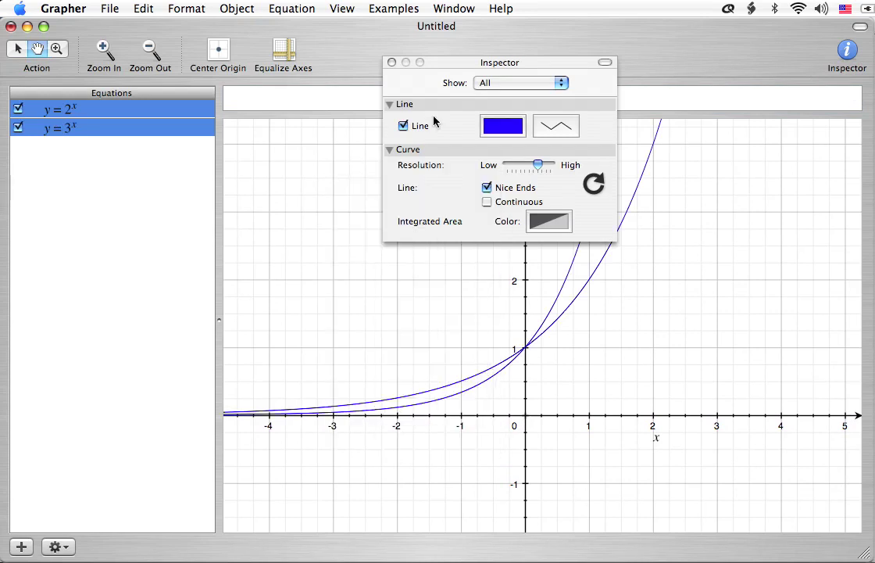
click(394, 63)
click(78, 182)
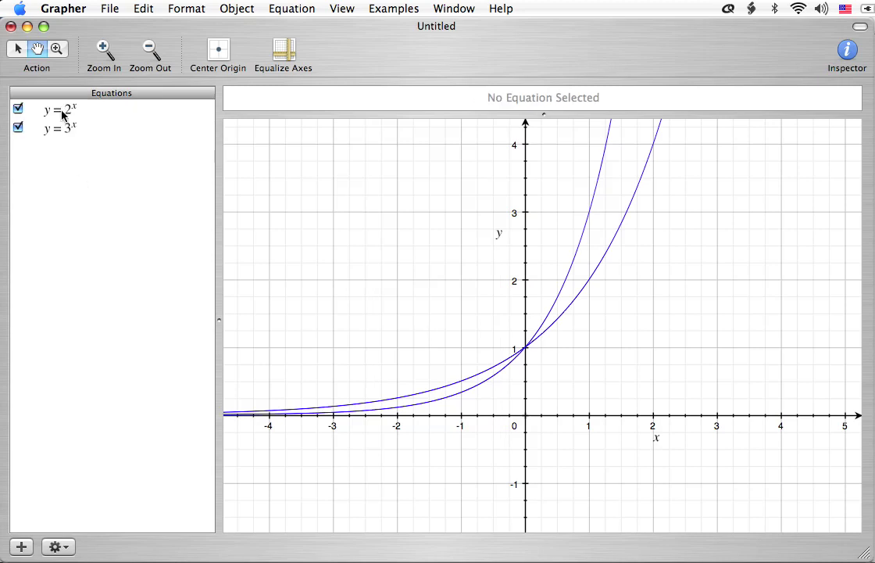
Highlight the y = 2^x and y = 3^x curves one at a time to compare them.
click(64, 114)
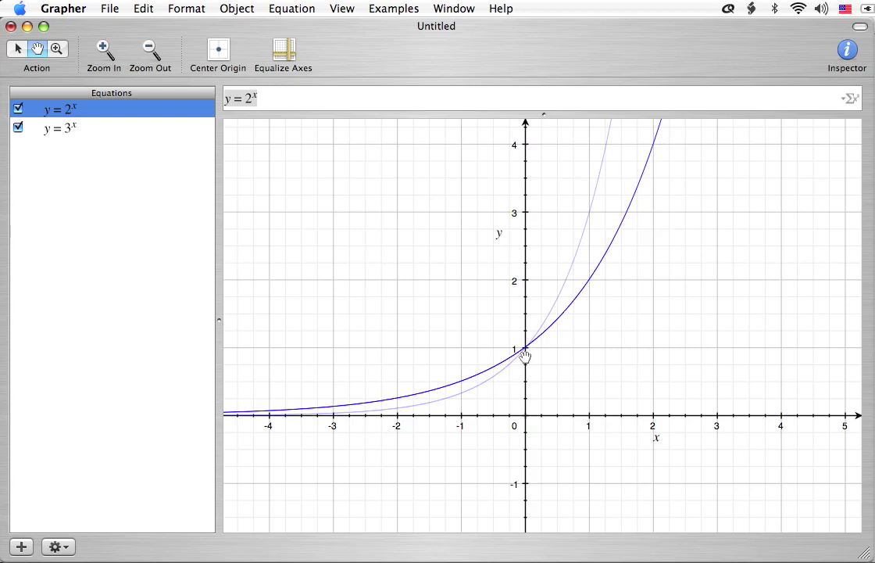
click(84, 130)
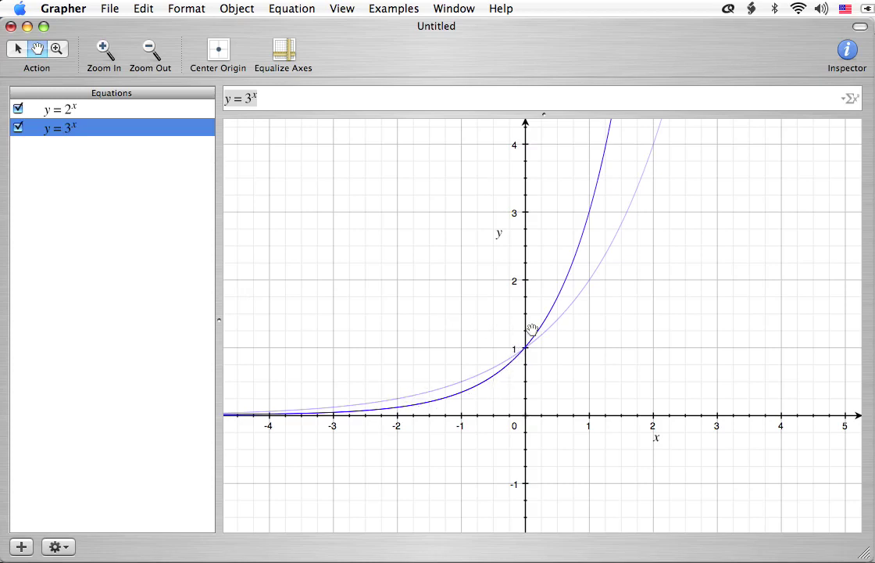
click(138, 248)
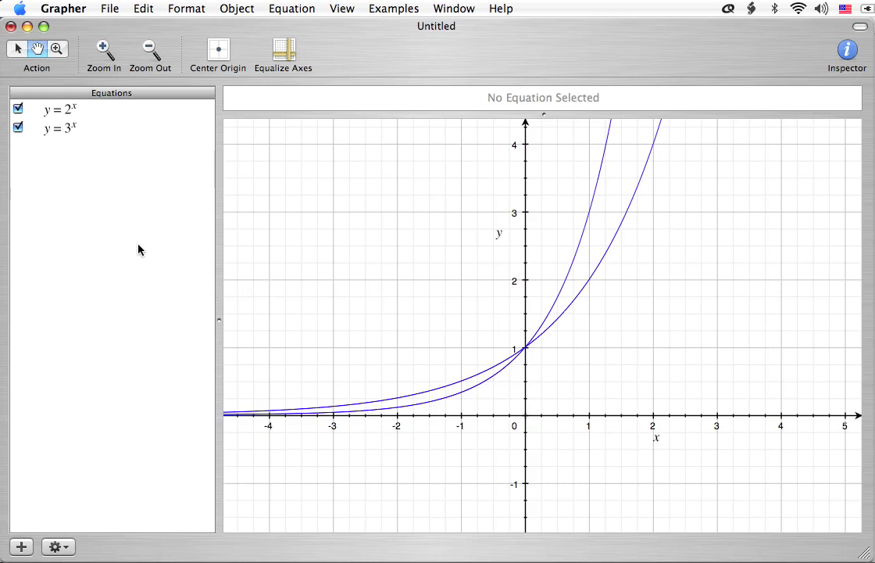
Add and plot a third equation, y = e^x.
key(super+Return)
key(BackSpace)
text(=)
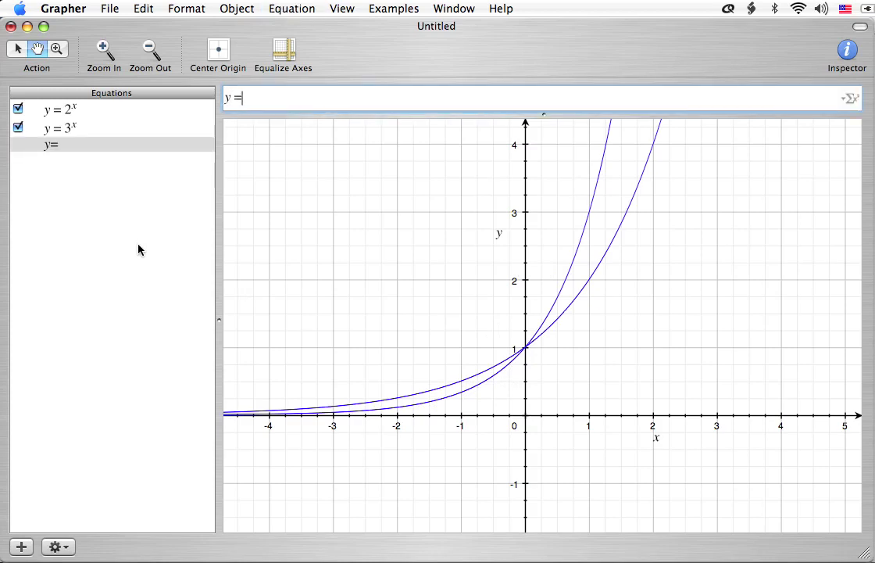
text( e^x)
key(Return)
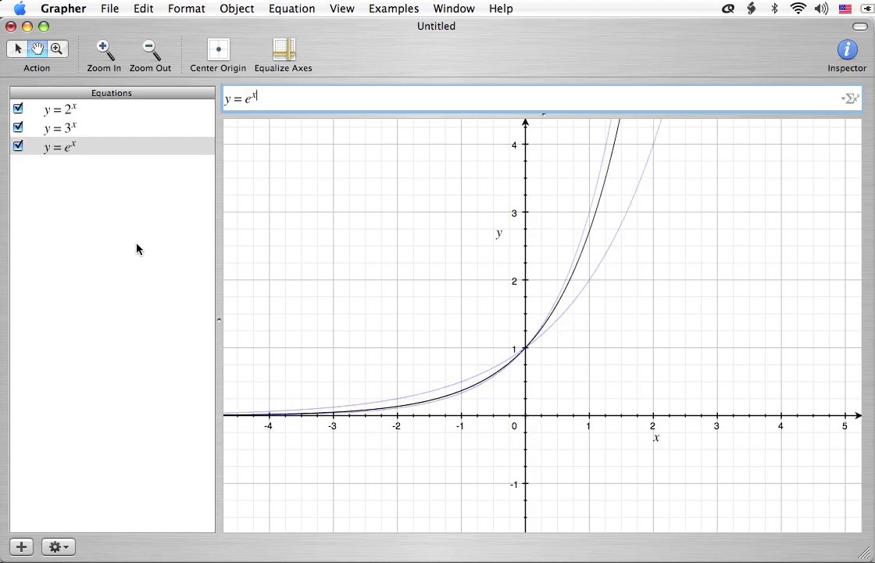
Compare the three curves, highlighting y = 3^x among them.
click(136, 248)
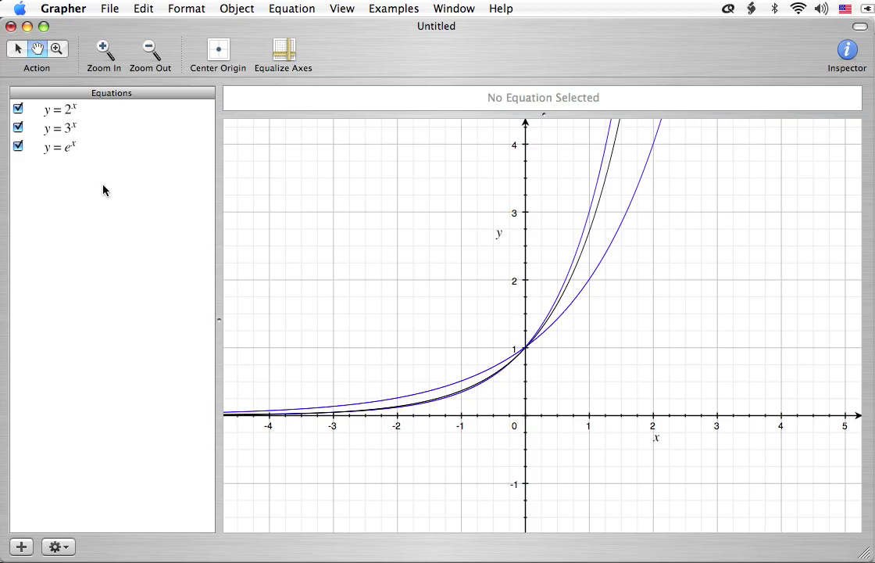
click(80, 131)
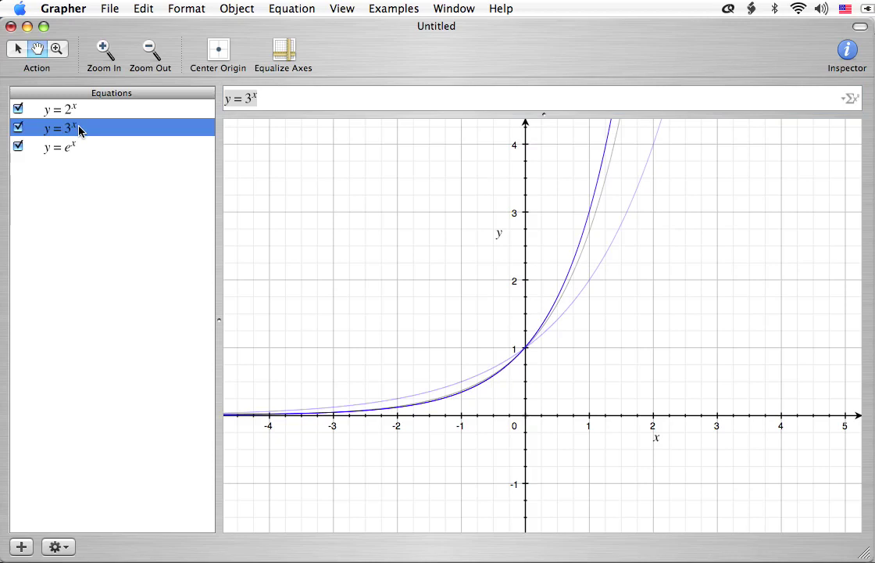
click(141, 201)
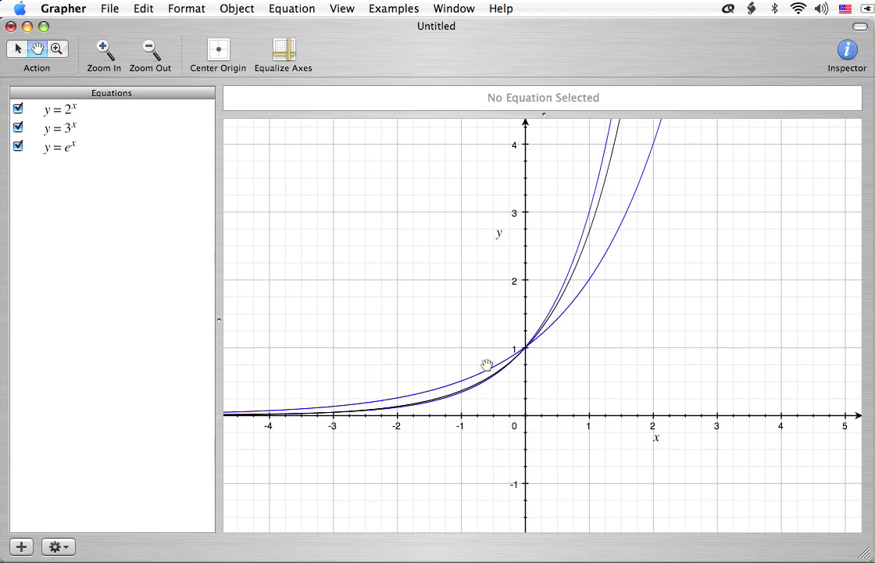
Add a fourth equation, y = e^(Kx), and dismiss the syntax error.
double_click(129, 177)
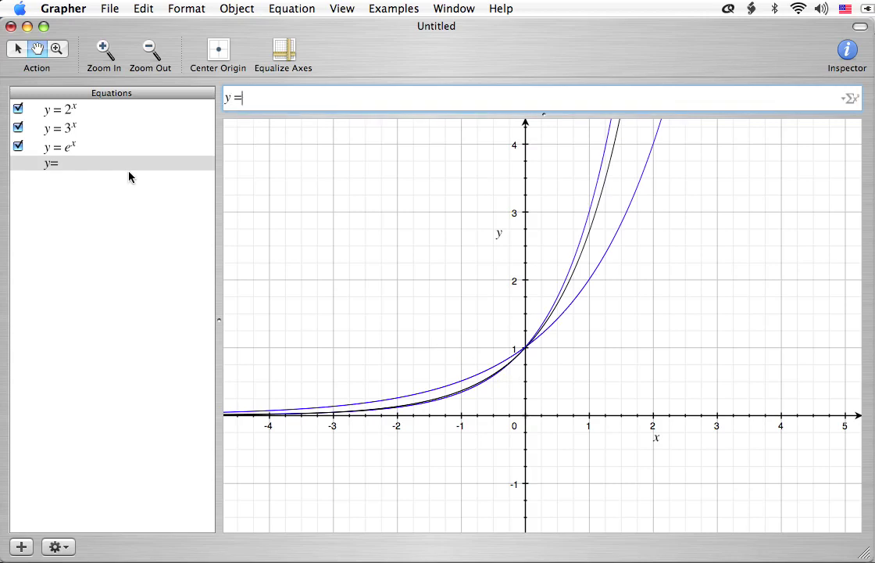
text(e^Kx)
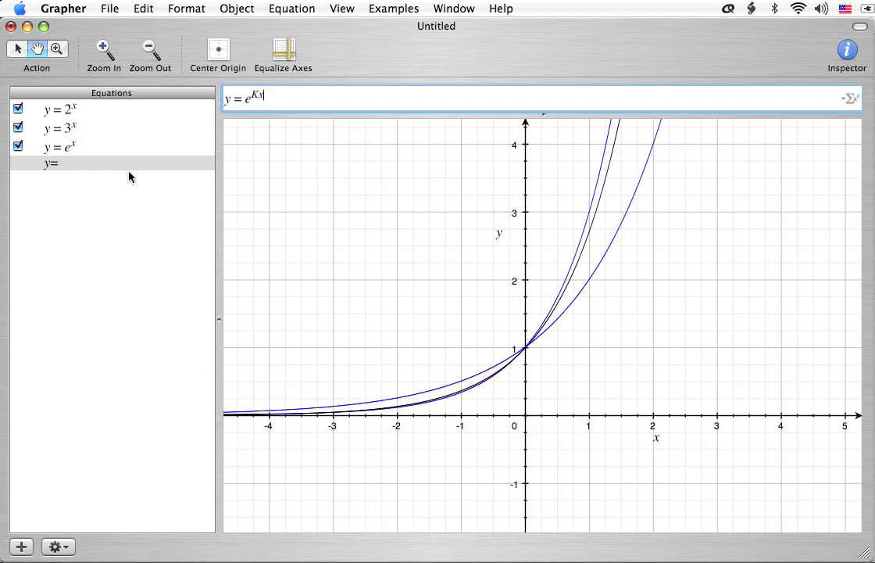
key(Return)
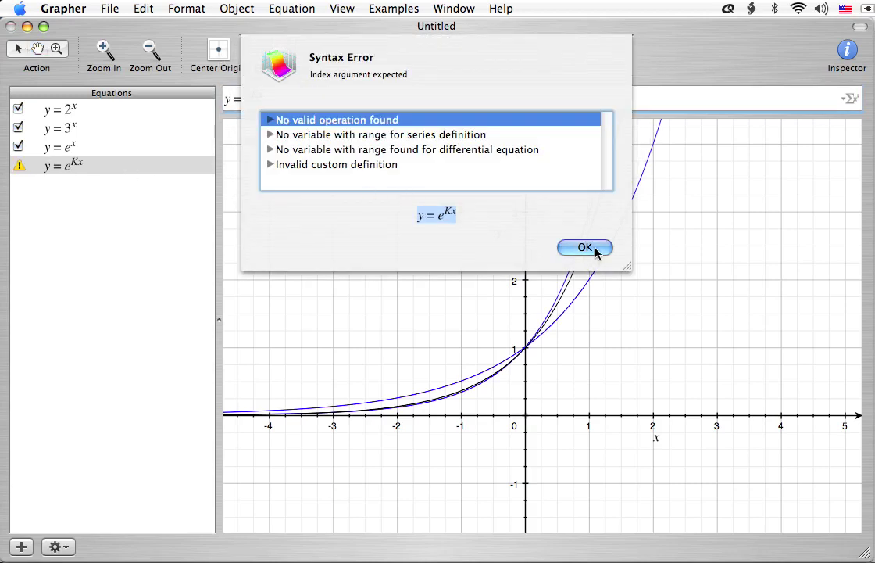
click(584, 247)
click(161, 249)
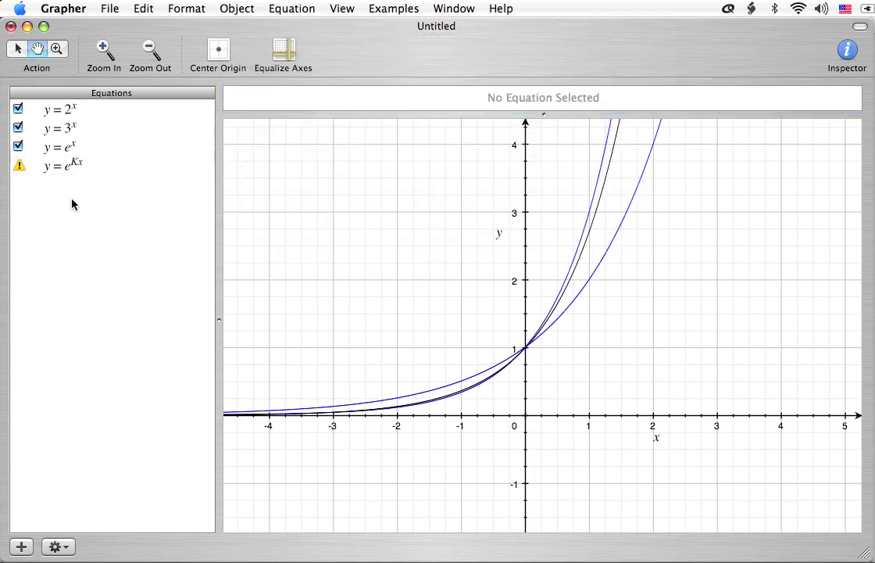
Review the four equations by highlighting each one in turn, ending on y = e^(Kx).
click(64, 167)
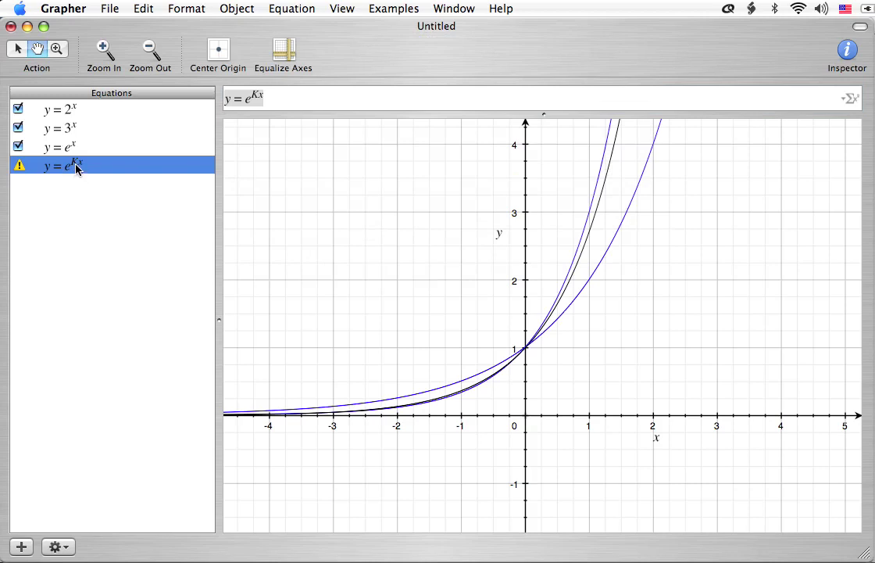
click(68, 114)
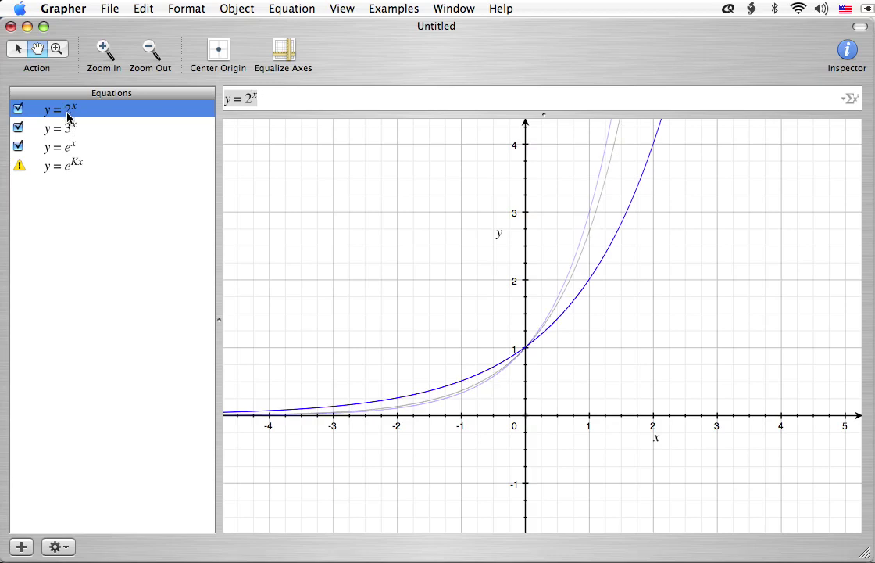
click(68, 126)
click(70, 146)
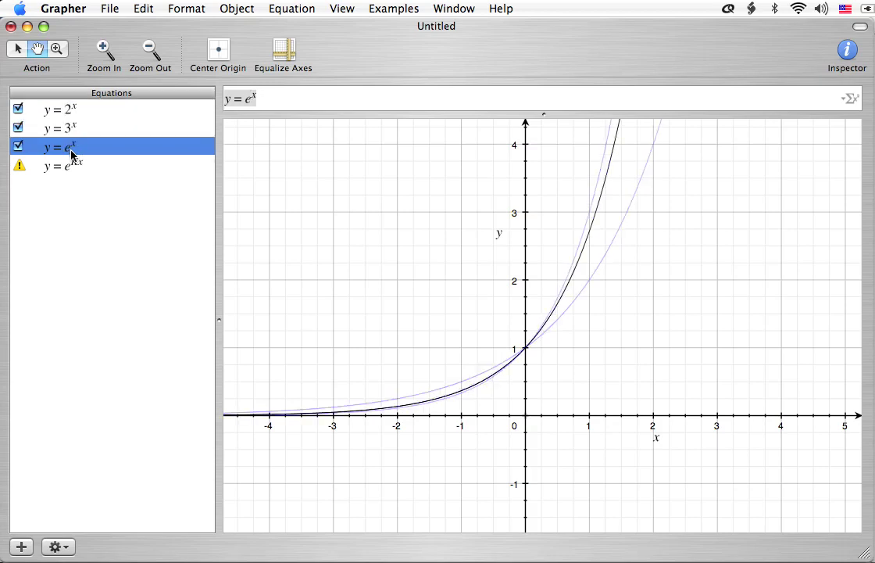
click(72, 174)
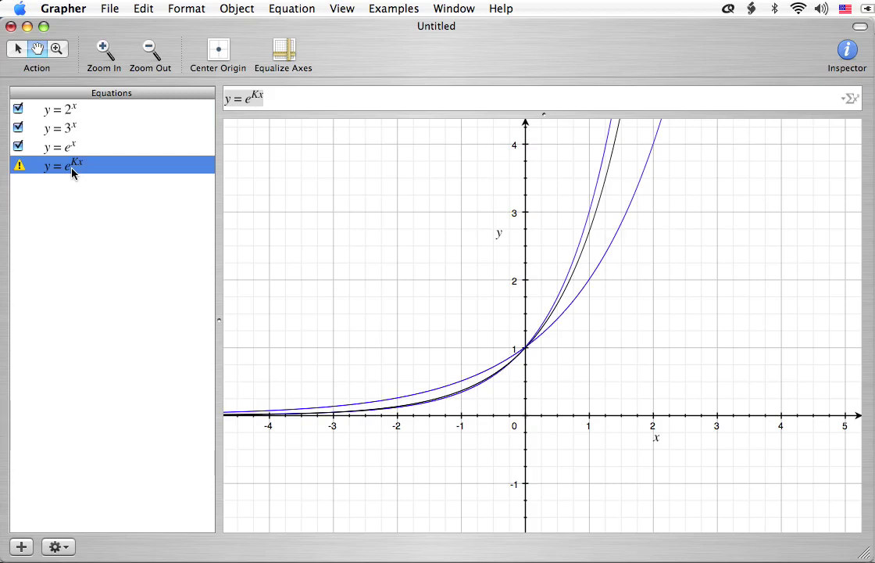
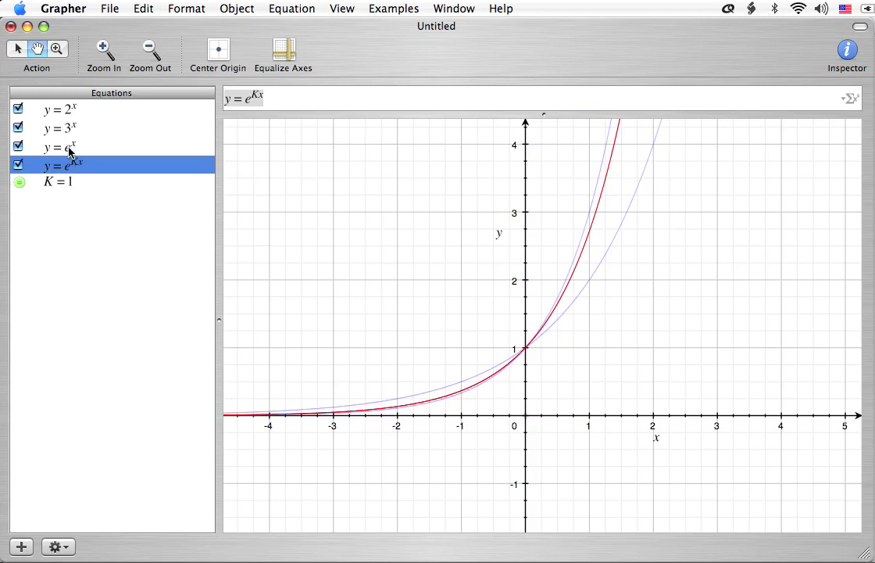
Turn the K = 1 definition into an animated parameter and enlarge its control area to reveal the full slider.
click(66, 181)
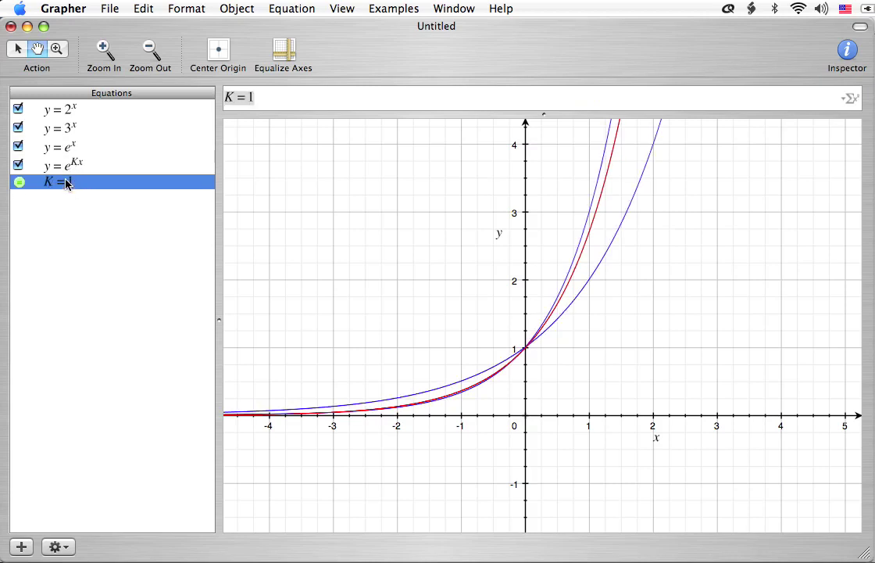
click(314, 8)
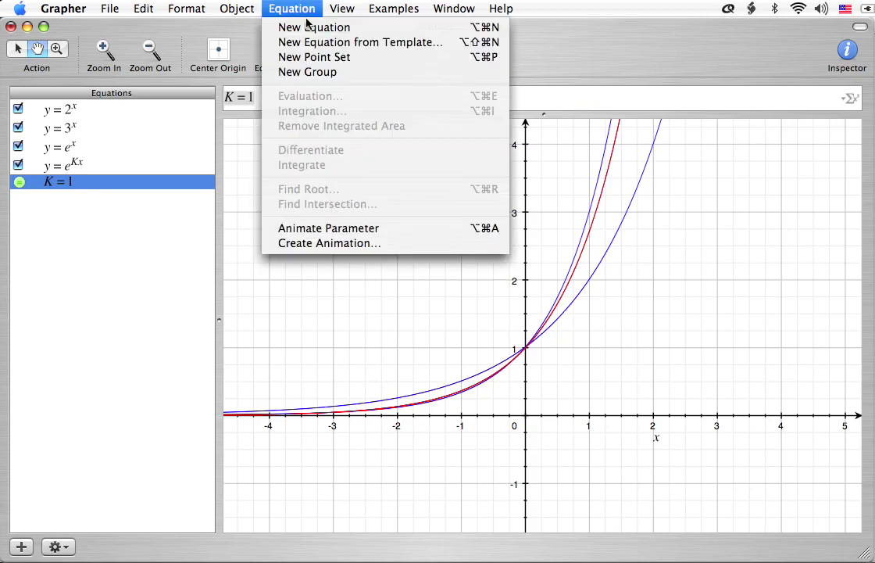
click(316, 228)
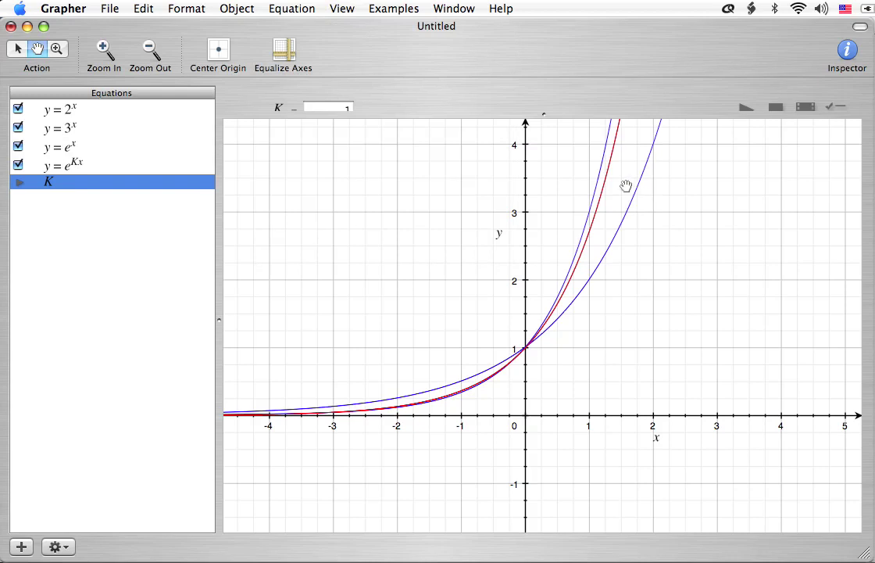
drag(543, 115, 539, 166)
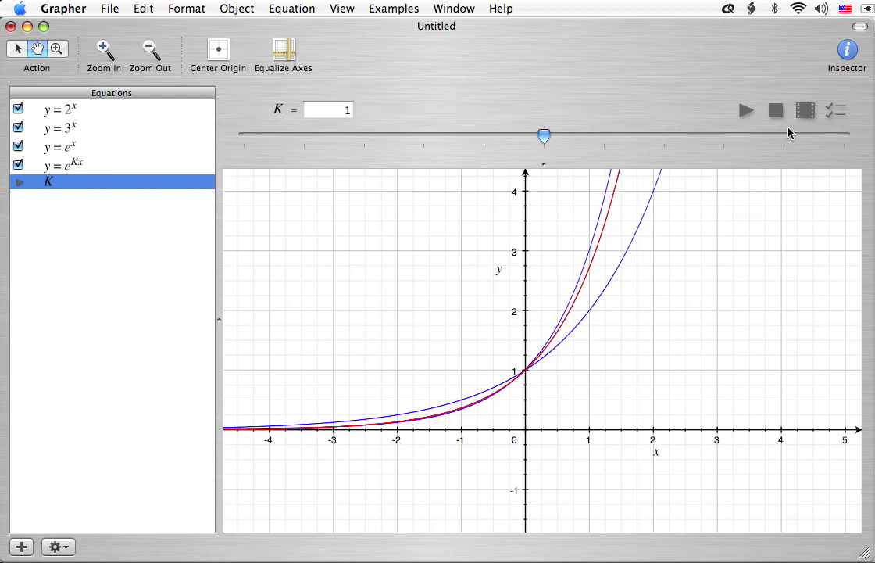
Set K's animation range from 2 to 3 with 41 steps and play the animation.
click(837, 110)
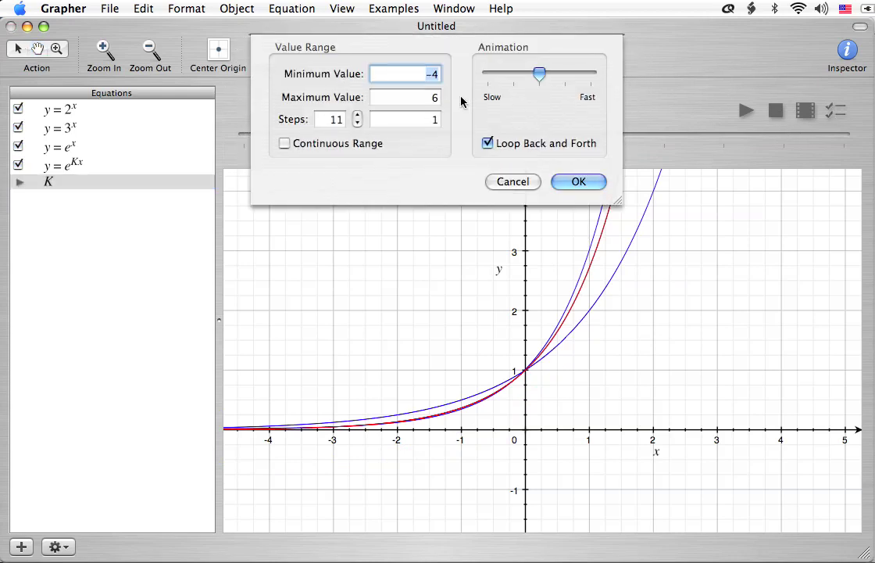
text(2)
key(Tab)
text(3)
key(Tab)
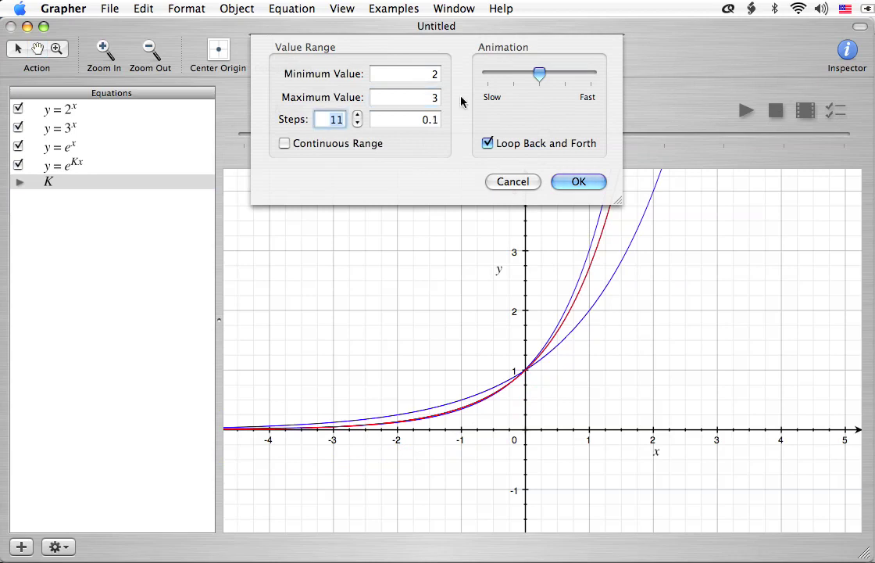
text(41)
key(Tab)
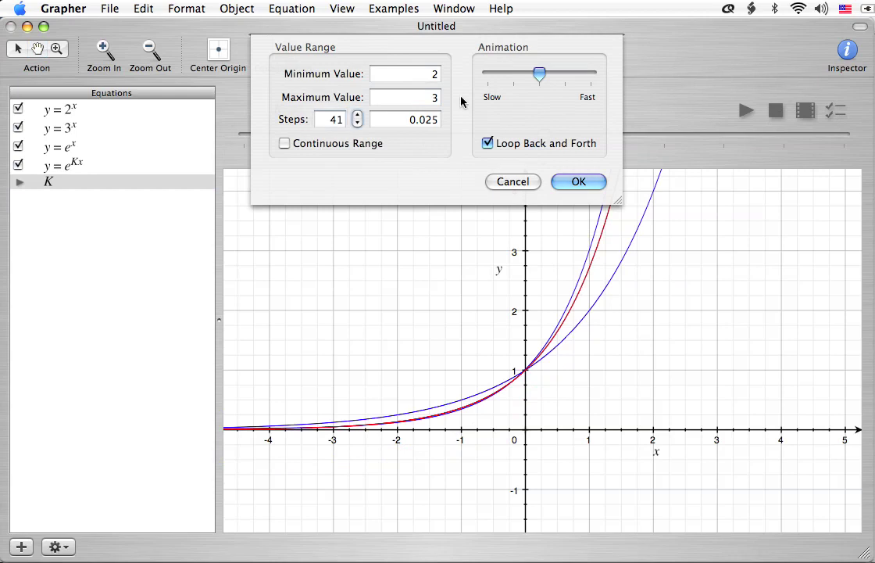
click(569, 181)
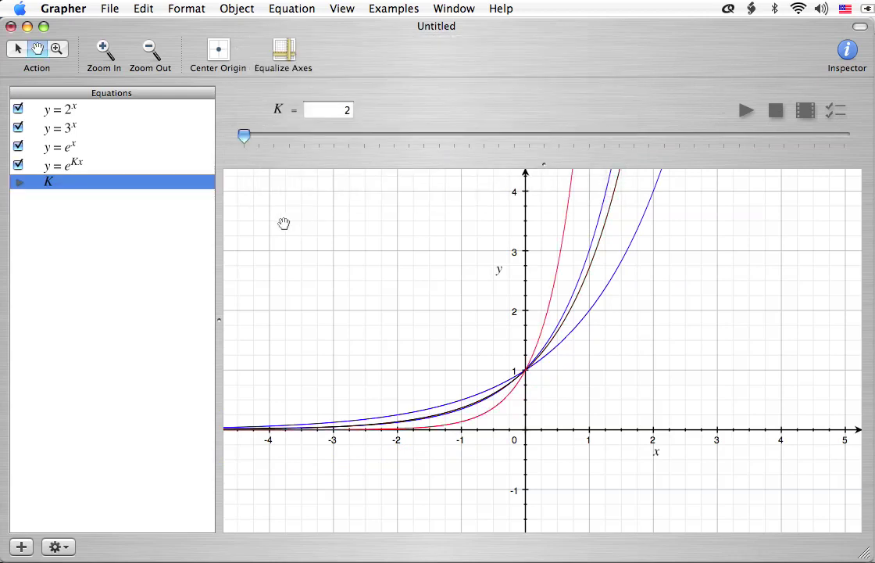
click(746, 111)
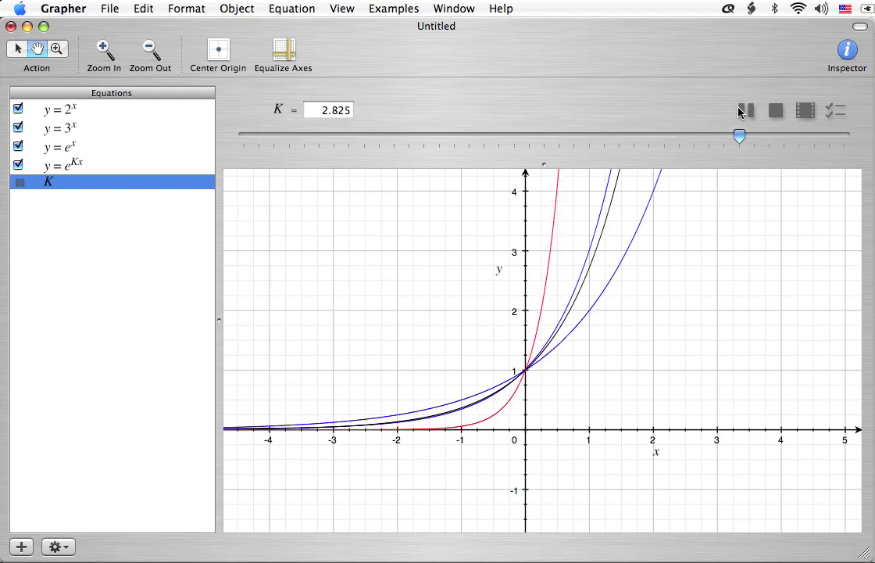
Change K's animation range to a minimum of 0 and a maximum of 2.
click(842, 116)
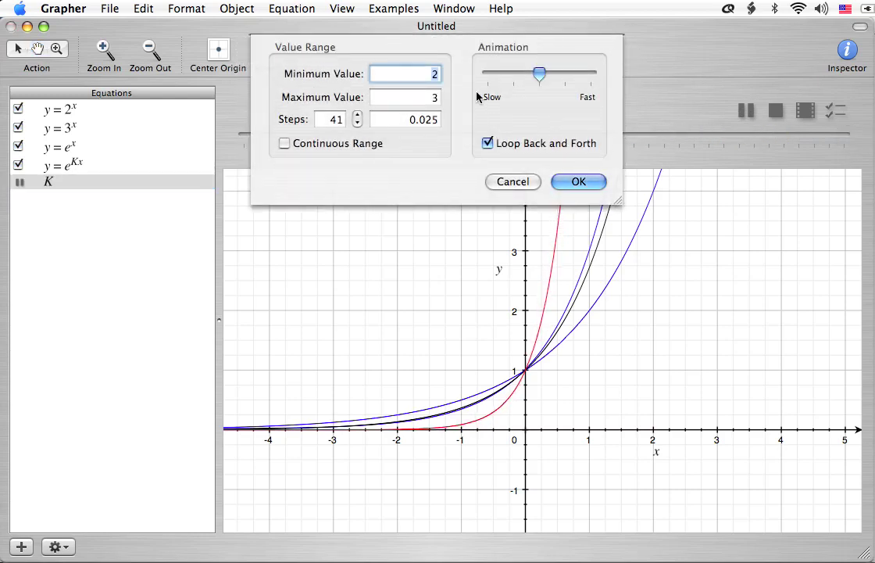
text(0)
key(Tab)
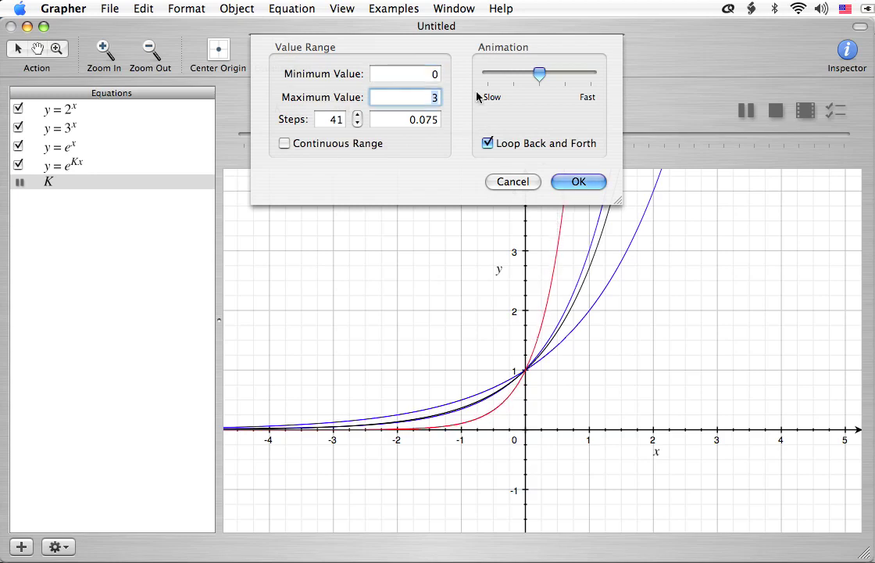
text(2)
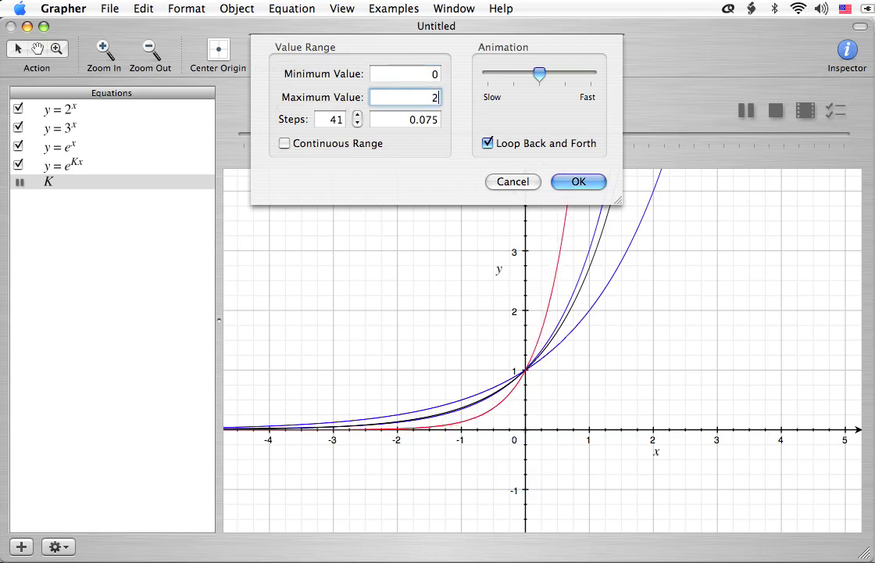
click(578, 182)
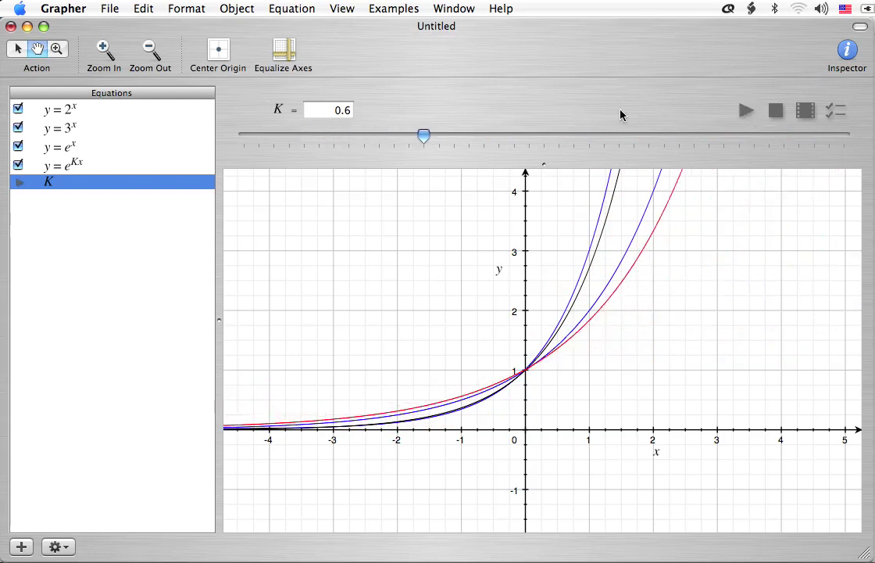
Slide K to 0.7 to match y = 2^x and to 1.1 to match y = 3^x, and stop the animation.
click(423, 137)
drag(424, 139, 448, 139)
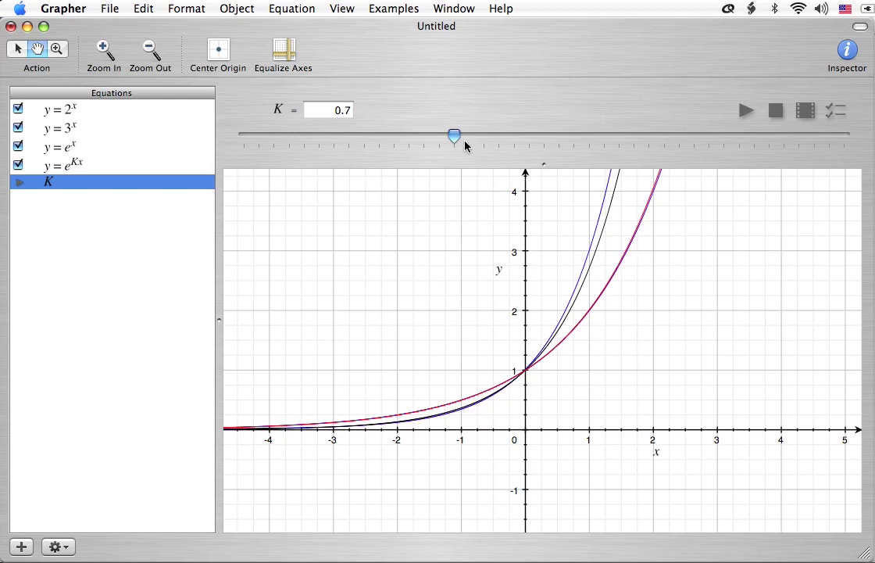
drag(460, 139, 582, 144)
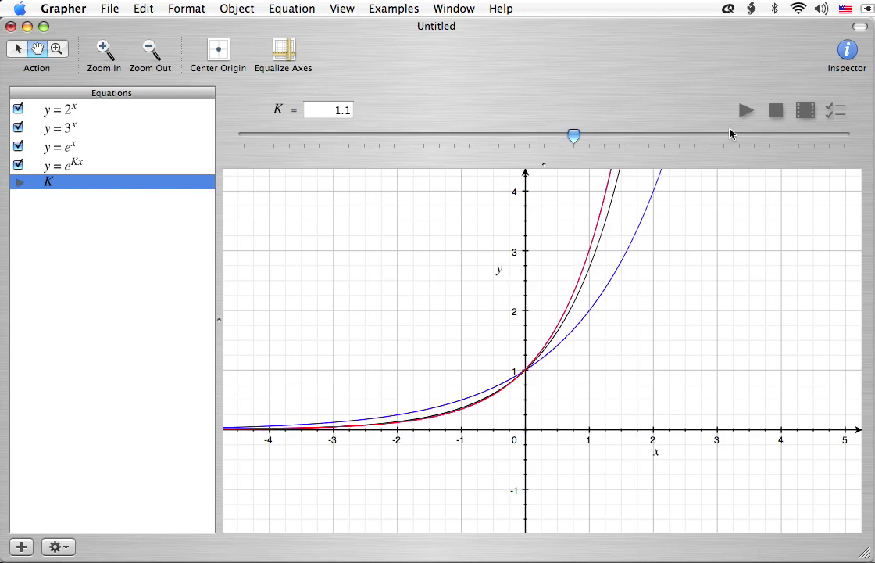
click(775, 112)
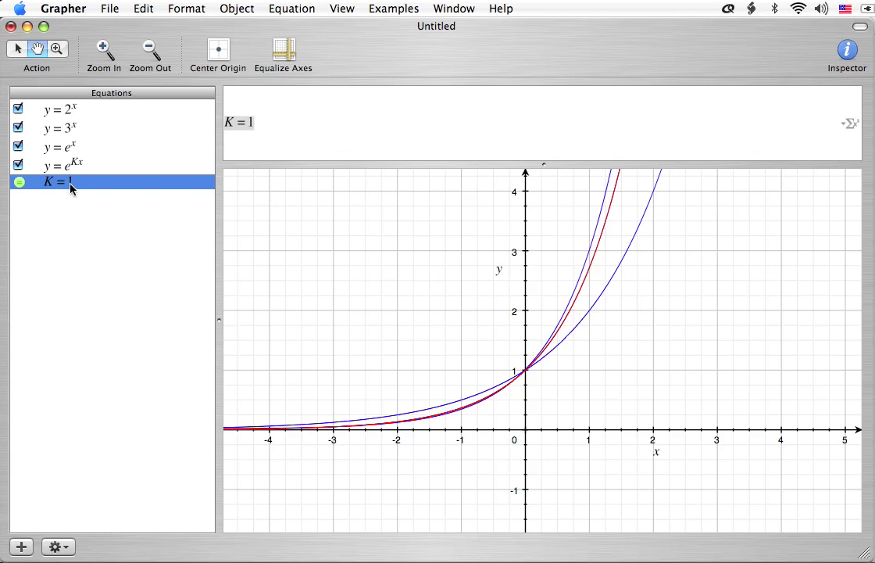
Highlight y = 2^x and y = e^(Kx) to compare them, and clear the selection.
click(70, 108)
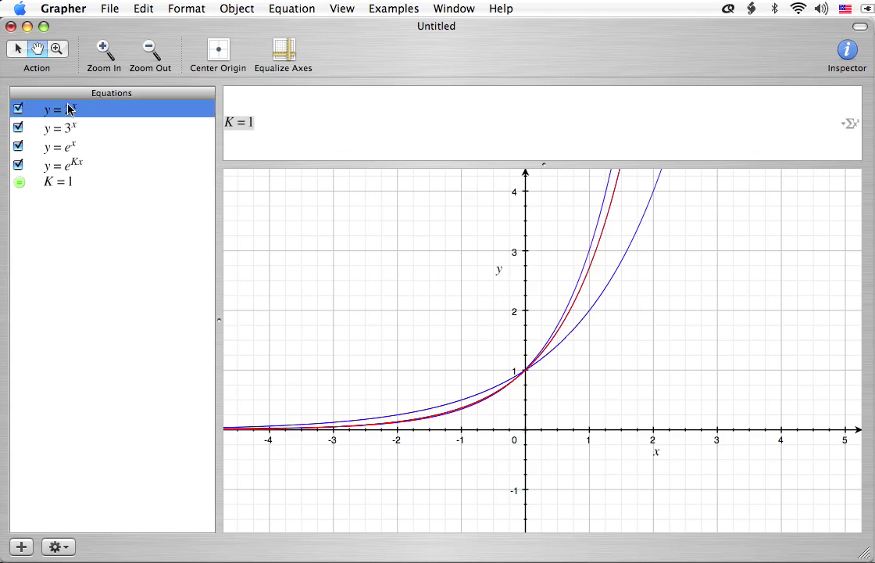
click(71, 165)
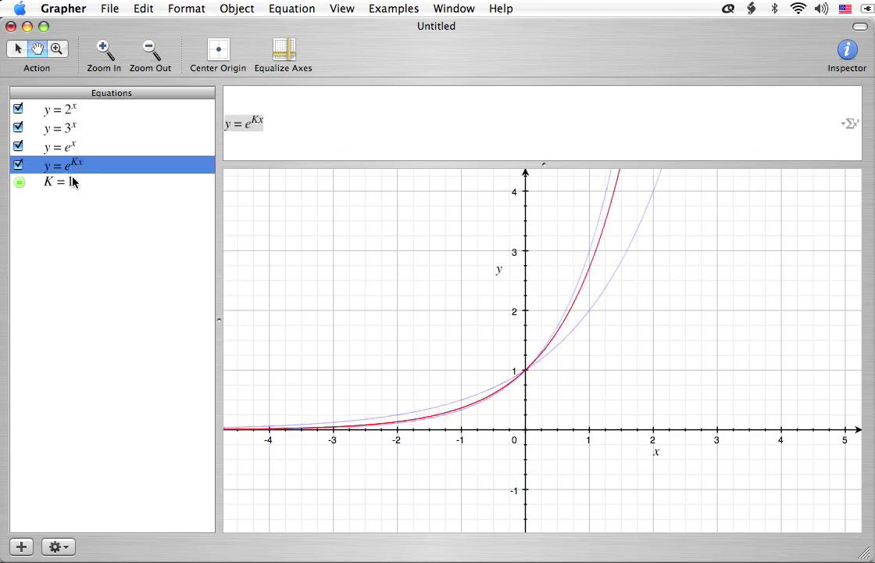
click(79, 208)
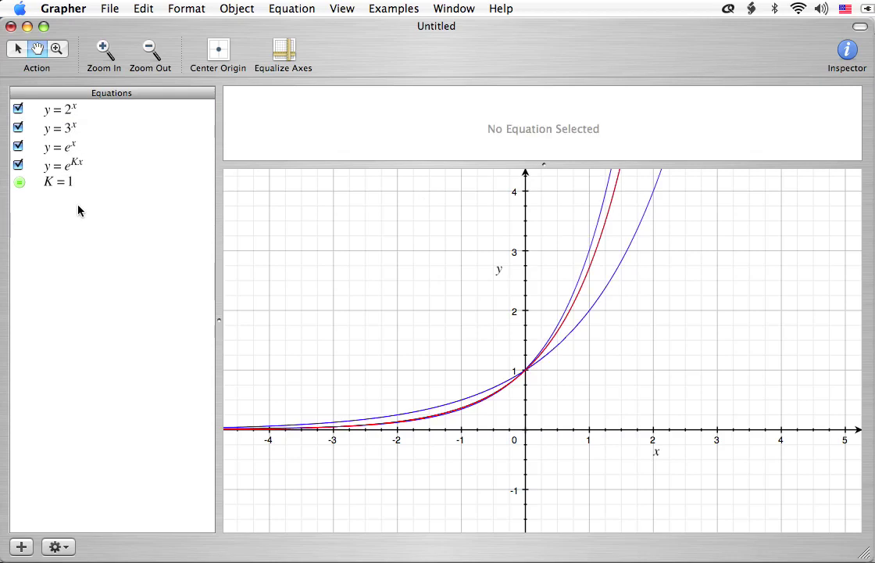
Add a new equation reading 2^x = e^(Kx) = (e^K)^x in place of the default y =.
double_click(78, 207)
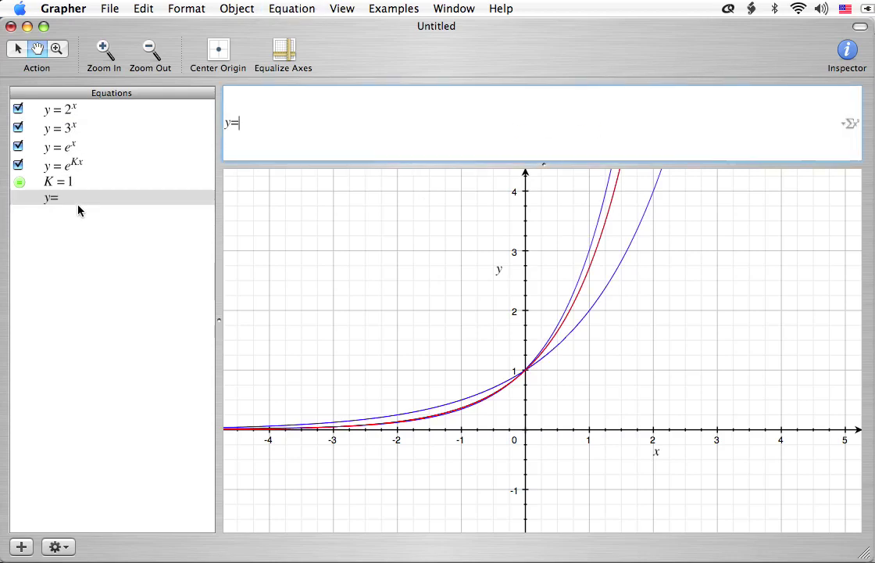
key(BackSpace)
key(BackSpace)
text(2^x)
key(Right)
text(= e)
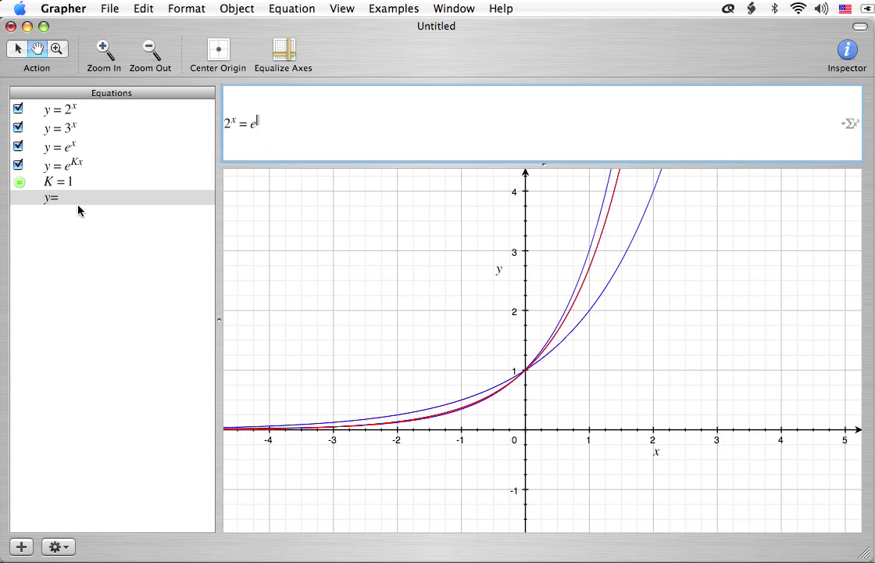
text(Kx)
key(Right)
text(=(e^K)
key(Right)
text(^x)
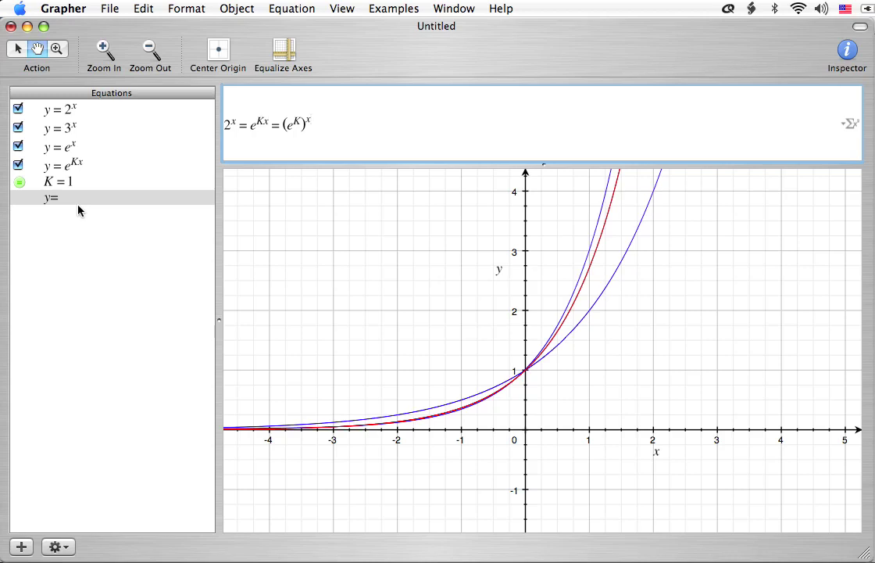
click(82, 278)
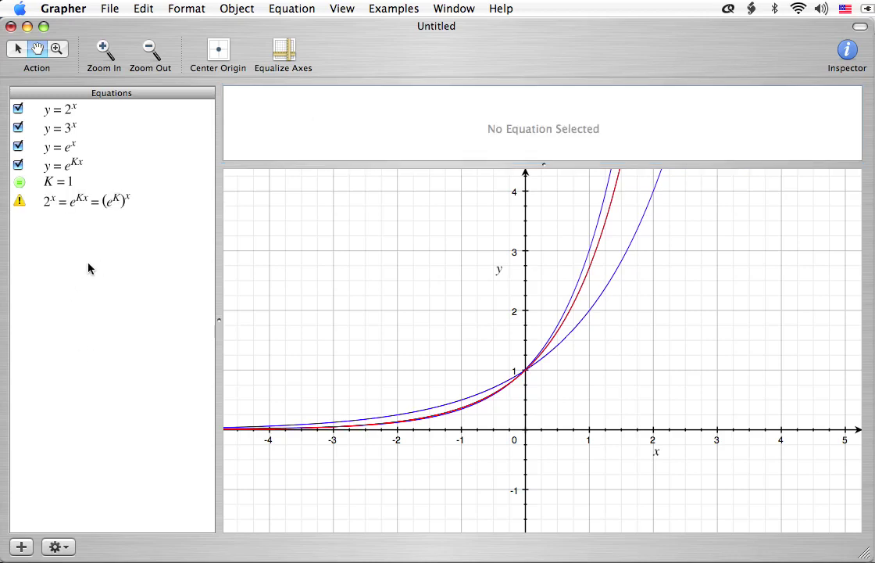
Add another equation below 2^x = e^(Kx) = (e^K)^x and clear its default y =.
click(100, 208)
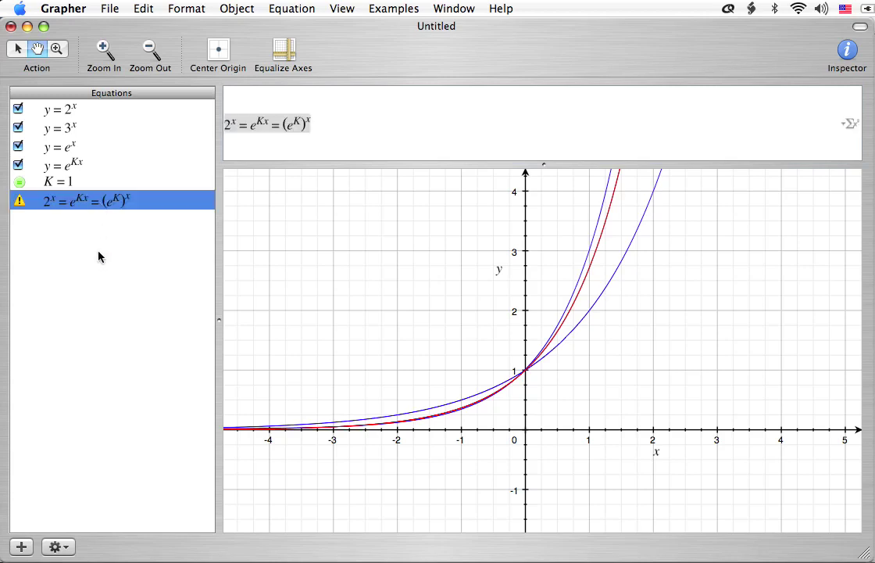
key(super+Return)
key(BackSpace)
key(BackSpace)
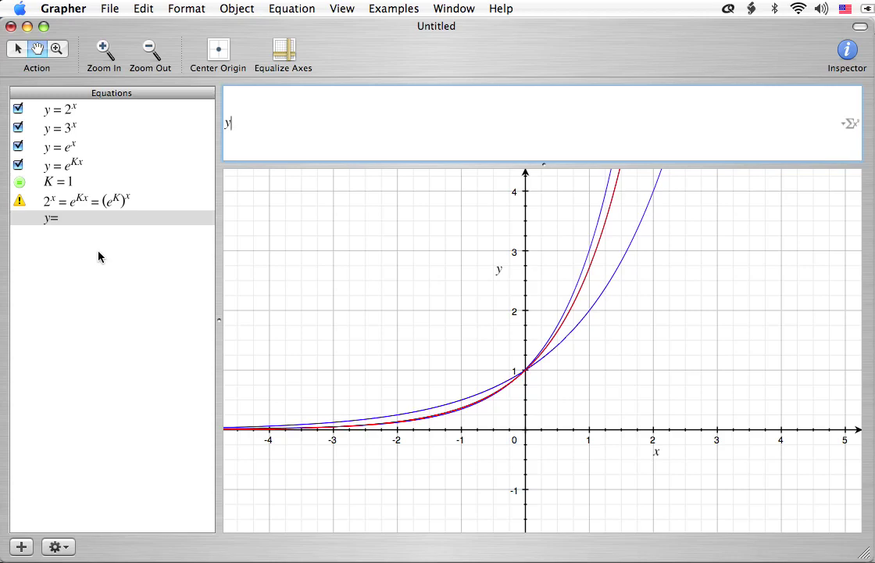
Write out the power rule example (x^2)^3 = x^2 x^2 x^2 = xxxxxx = x^6 and erase it.
text((x^2)^3)
key(Right)
text(= x^2)
key(Right)
text(x^2)
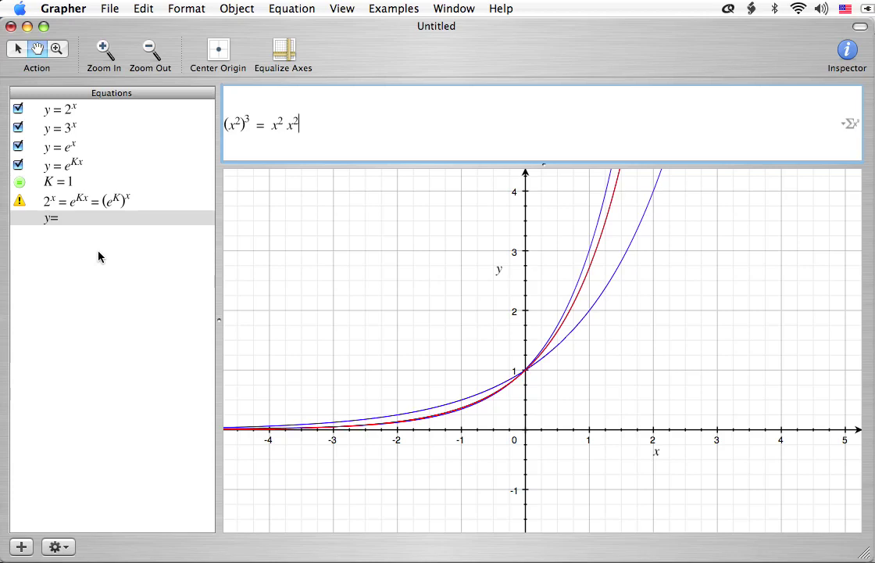
key(Right)
text(x^2)
key(Right)
text(=xxxxx)
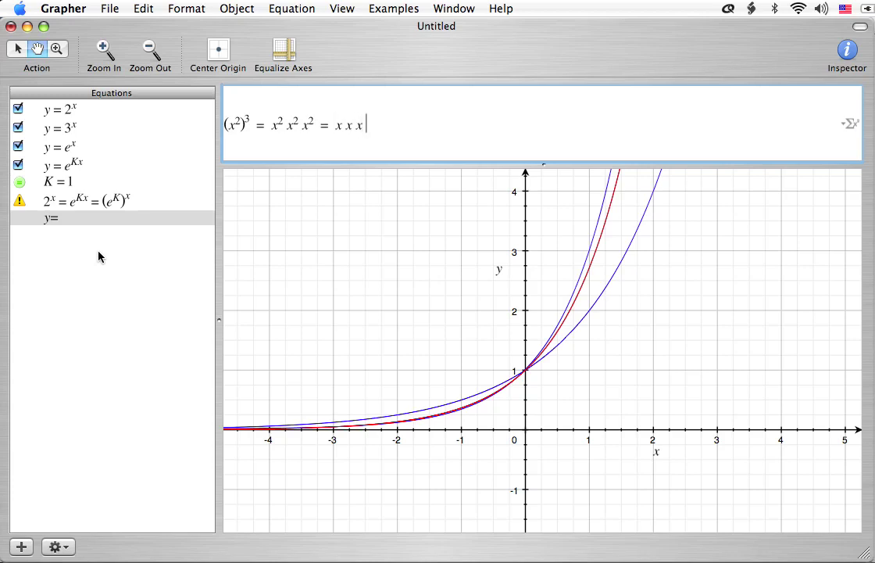
text(x=x^6)
click(239, 132)
drag(426, 127, 227, 113)
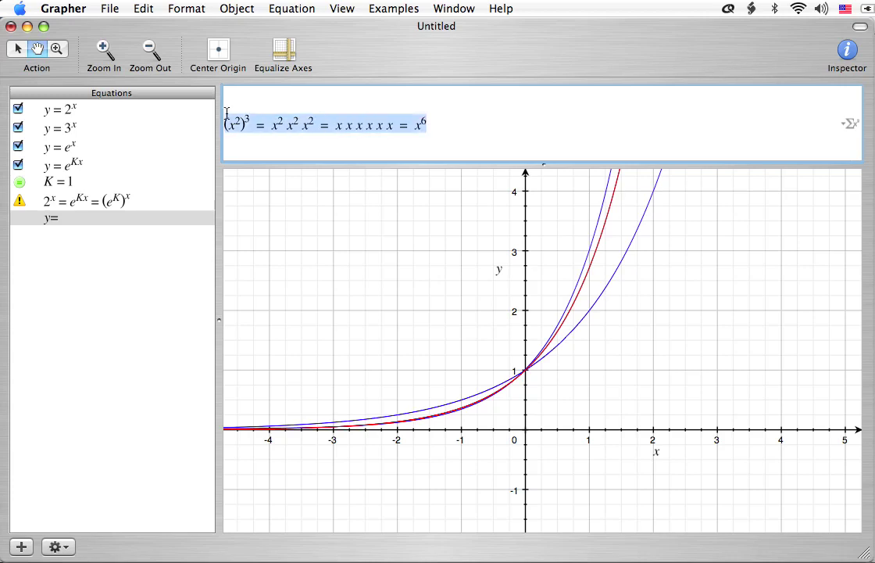
key(BackSpace)
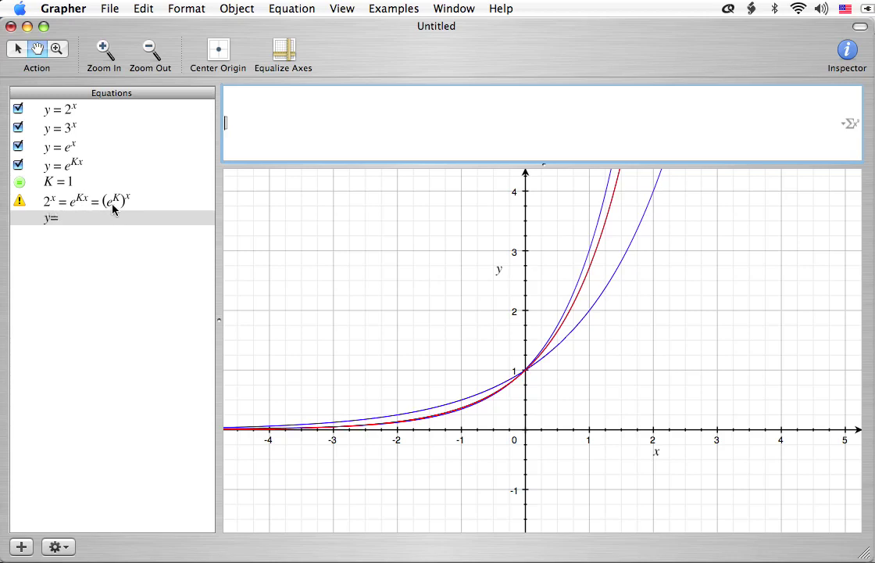
Enter 2 = e^K in the empty equation and dismiss the syntax error.
text(2 = eK)
key(BackSpace)
text(^K)
key(BackSpace)
text(K)
key(Return)
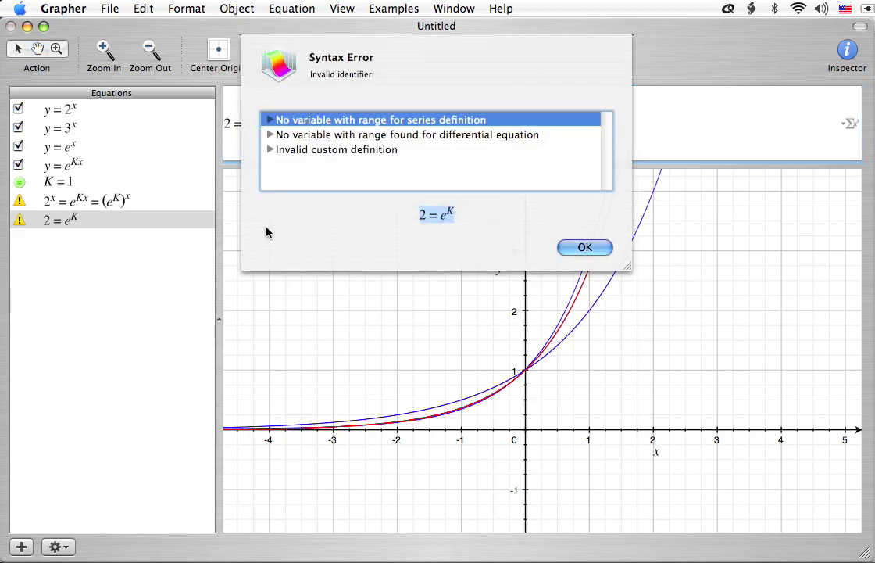
click(583, 246)
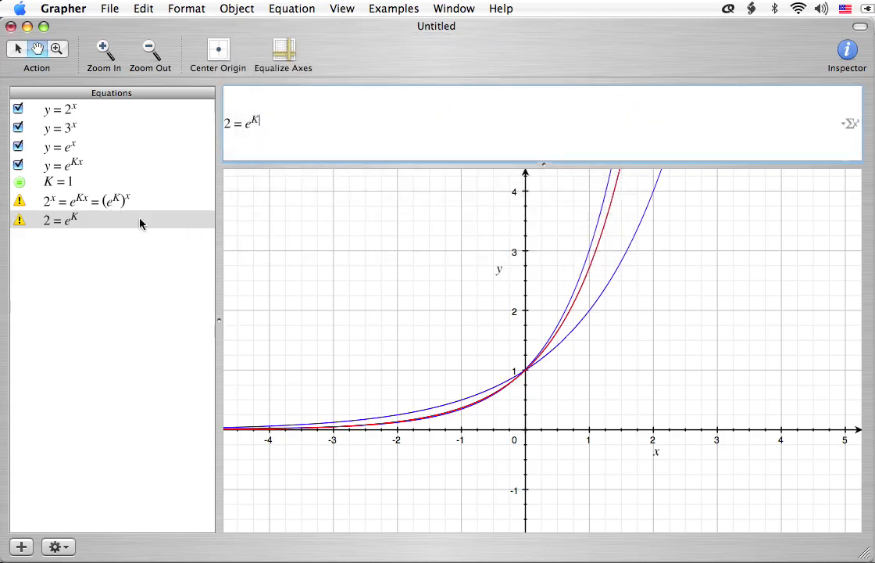
Add a new equation reading ln 2 = ln e^K = K in place of the default y =.
double_click(62, 236)
key(BackSpace)
key(BackSpace)
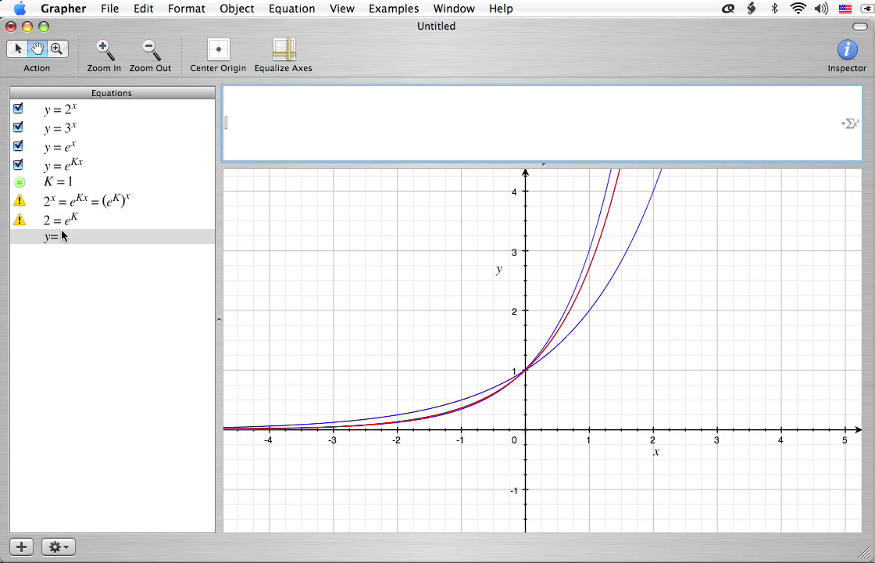
text(ln 2 = ln e^K)
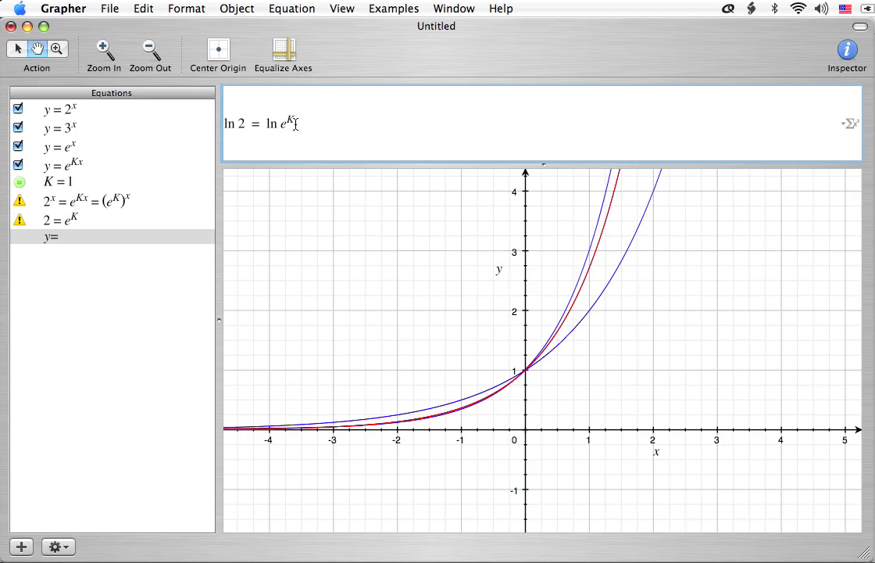
key(Right)
text(=K)
Trim the logarithm equation down to ln 2 and evaluate it.
key(BackSpace)
key(BackSpace)
key(BackSpace)
key(BackSpace)
key(BackSpace)
key(BackSpace)
key(BackSpace)
key(BackSpace)
key(BackSpace)
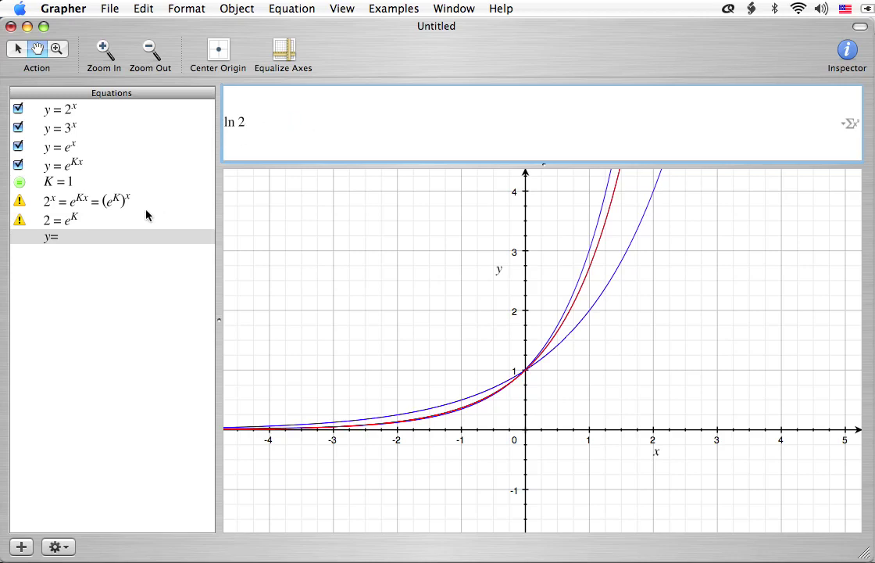
click(137, 237)
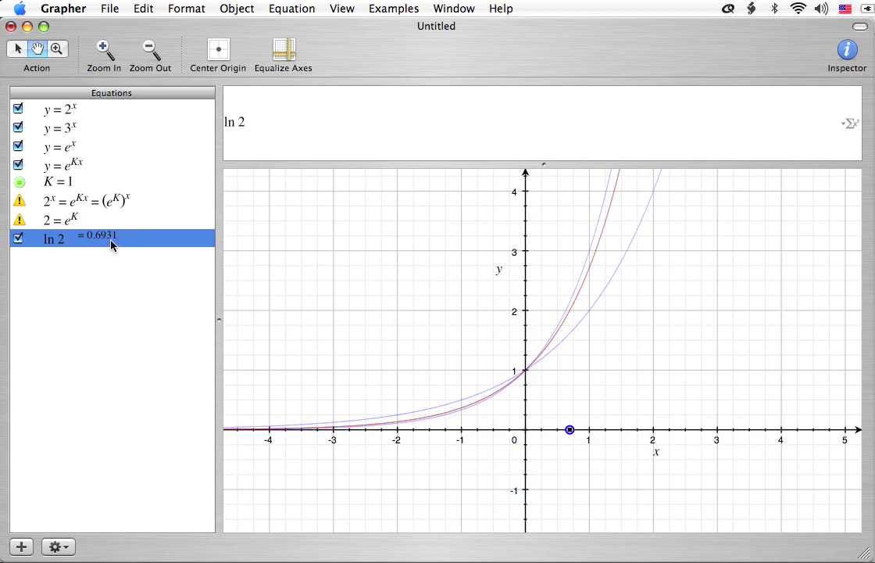
Change the definition of K to .7.
click(66, 184)
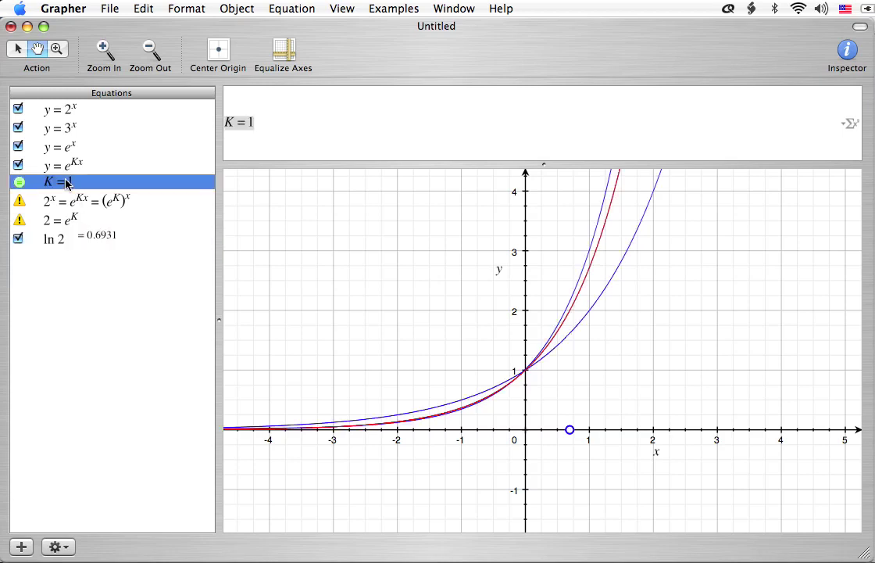
click(293, 124)
key(BackSpace)
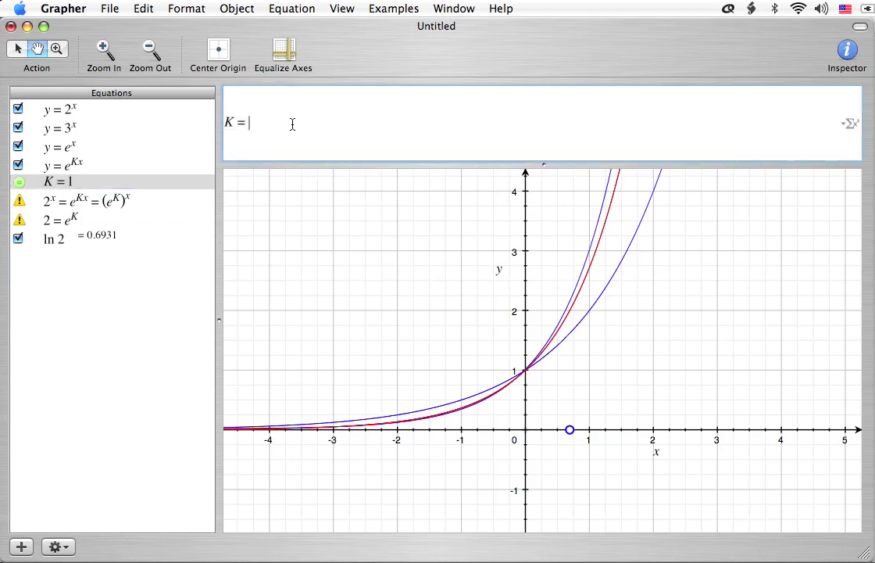
text(.7)
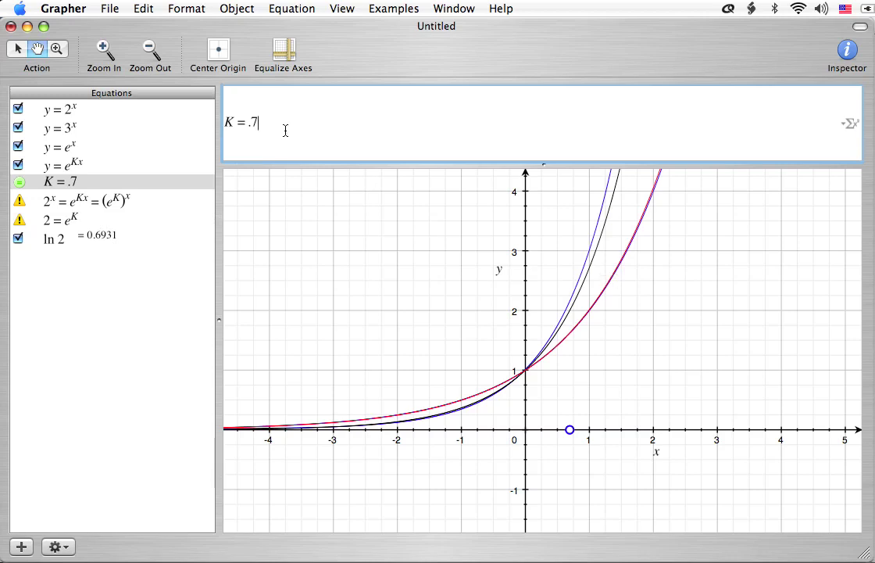
Redefine K as ln 2 so that y = e^(Kx) matches y = 2^x.
key(BackSpace)
key(BackSpace)
text(ln 2)
key(Return)
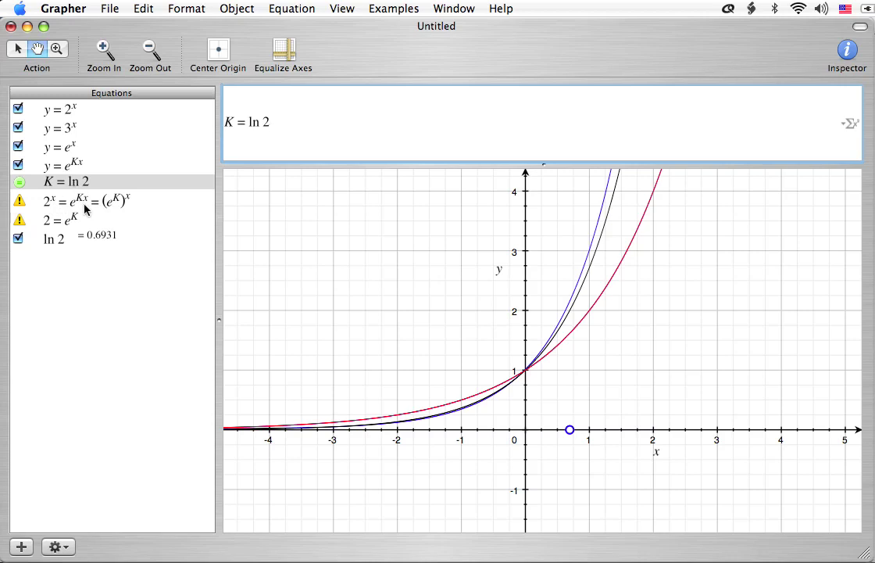
Rewrite the equation 2^x = e^(Kx) = (e^K)^x as 2^x = e^((ln 2)x).
key(Return)
click(88, 205)
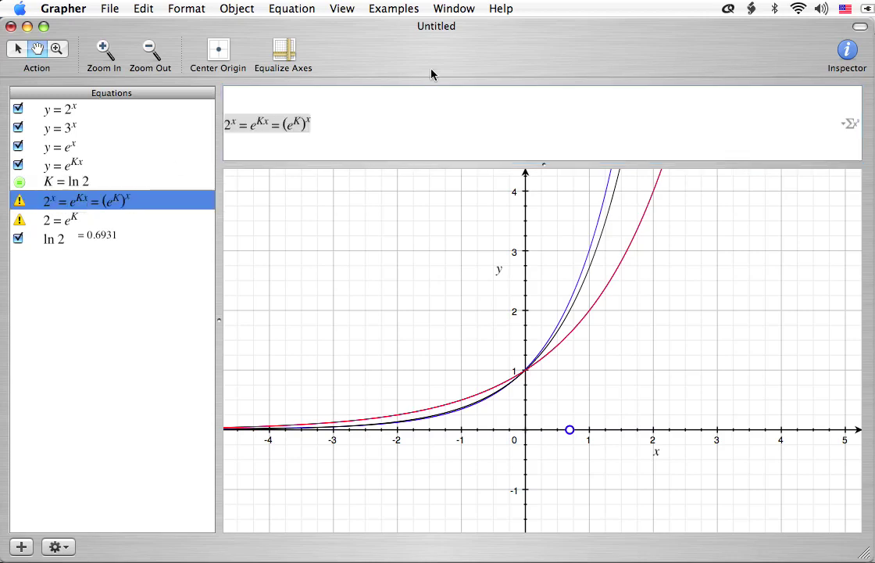
click(375, 123)
key(BackSpace)
key(BackSpace)
key(BackSpace)
key(BackSpace)
key(BackSpace)
key(BackSpace)
key(BackSpace)
key(Left)
key(Left)
key(BackSpace)
text((ln 2))
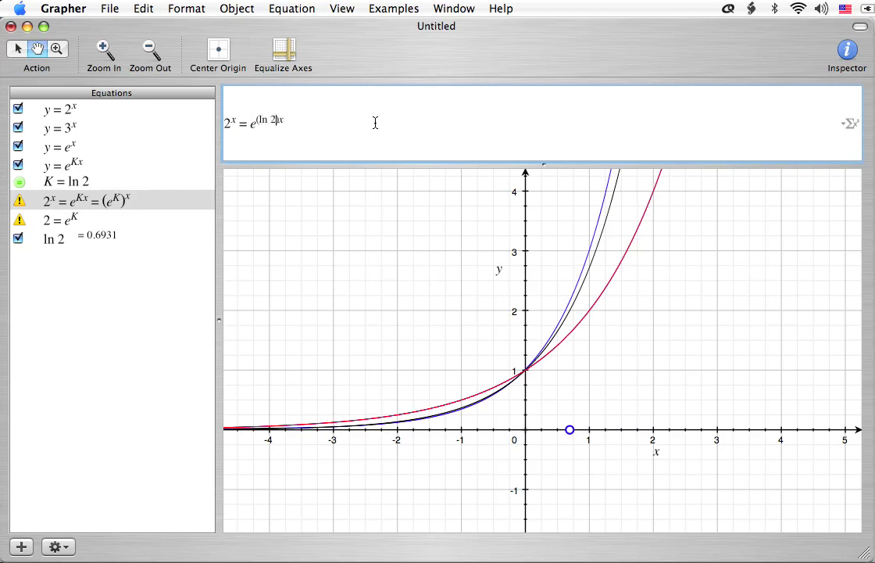
key(Return)
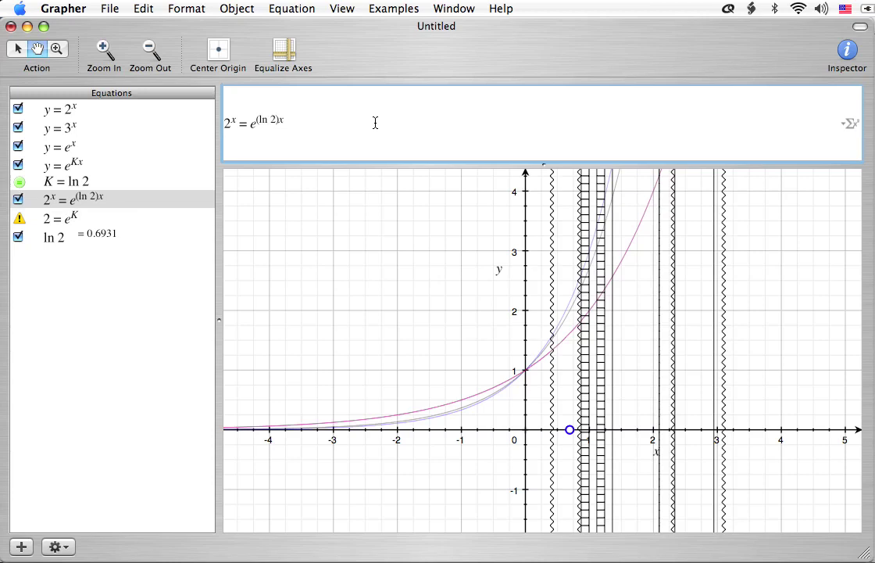
Delete the equation 2^x = e^((ln 2)x) from the equation list.
click(55, 200)
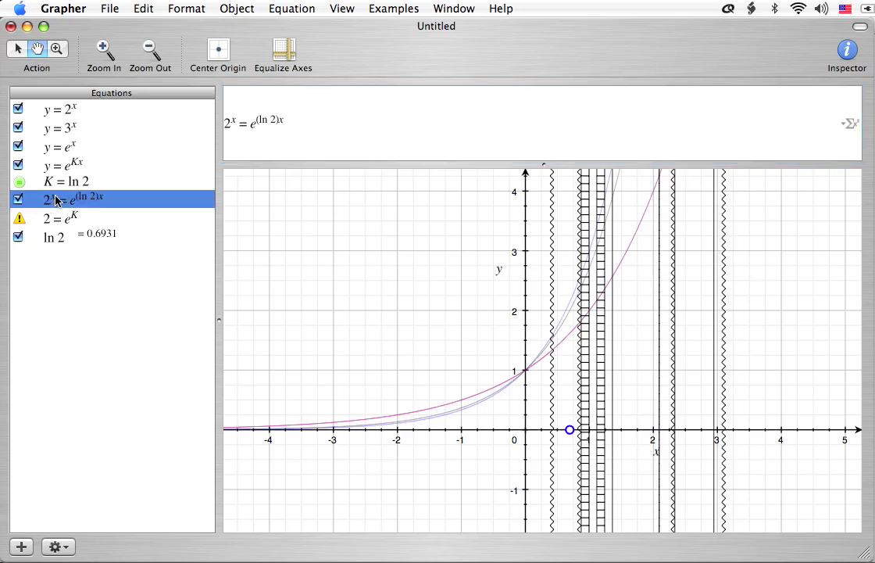
key(Delete)
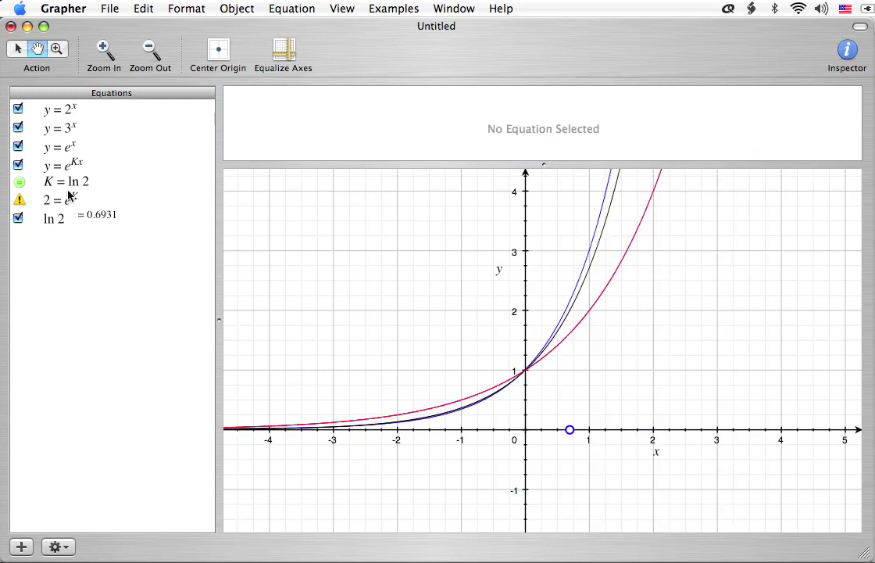
Compare the curves y = e^(Kx) and y = 2^x by highlighting each in turn along with the definition of K.
click(68, 182)
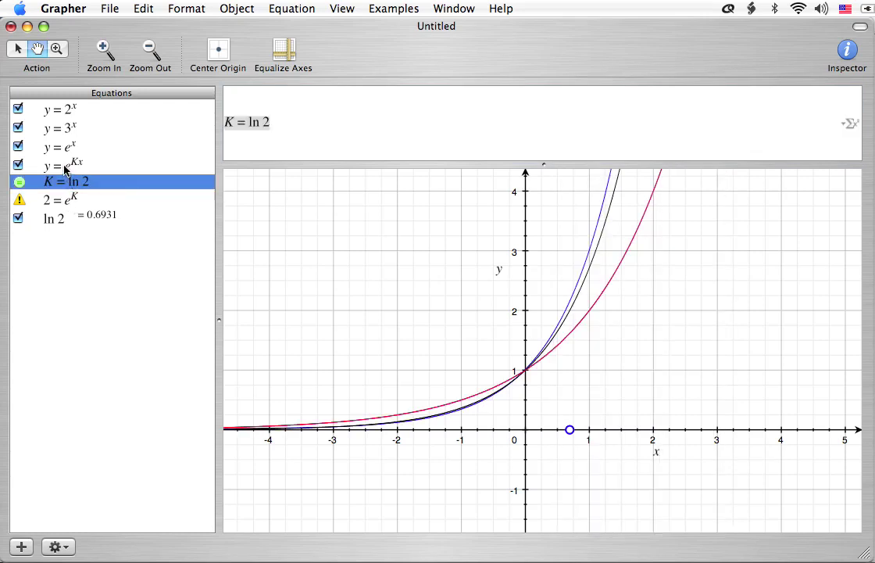
click(66, 166)
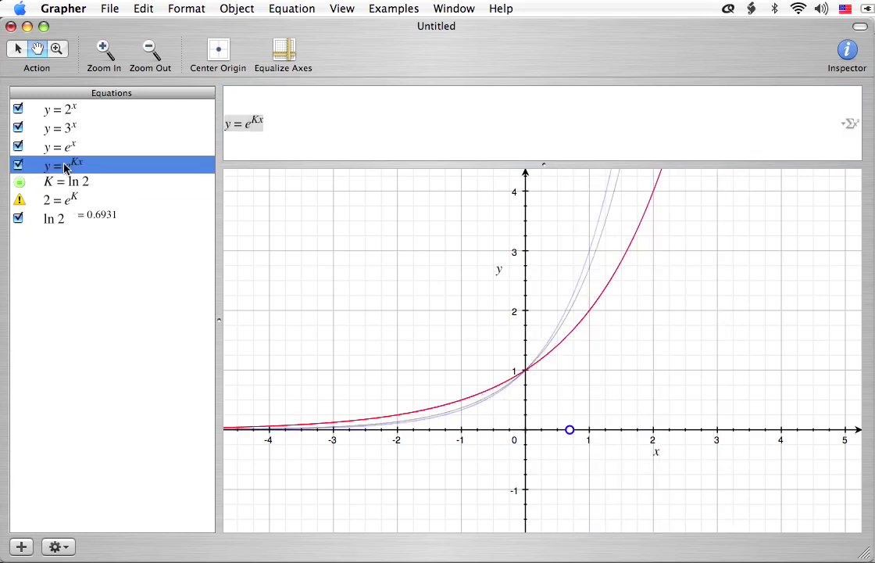
click(64, 111)
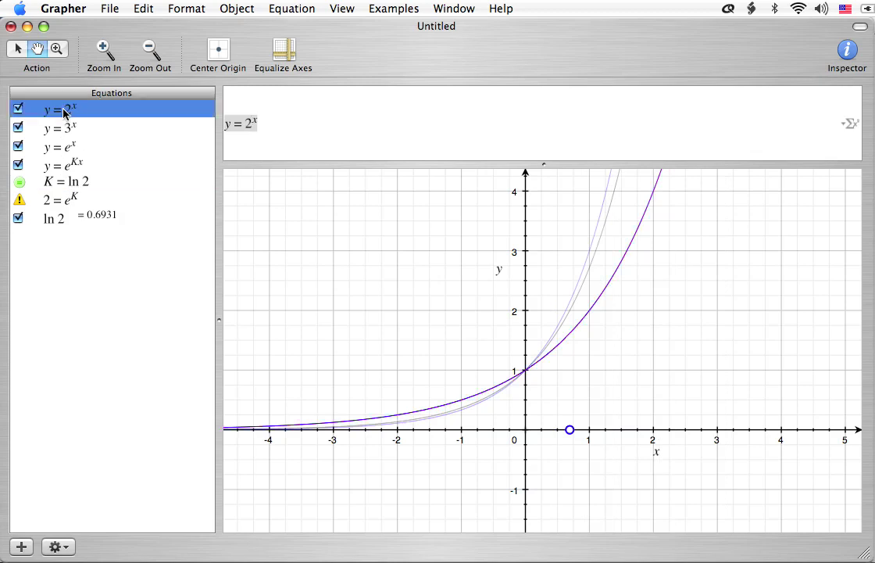
click(64, 184)
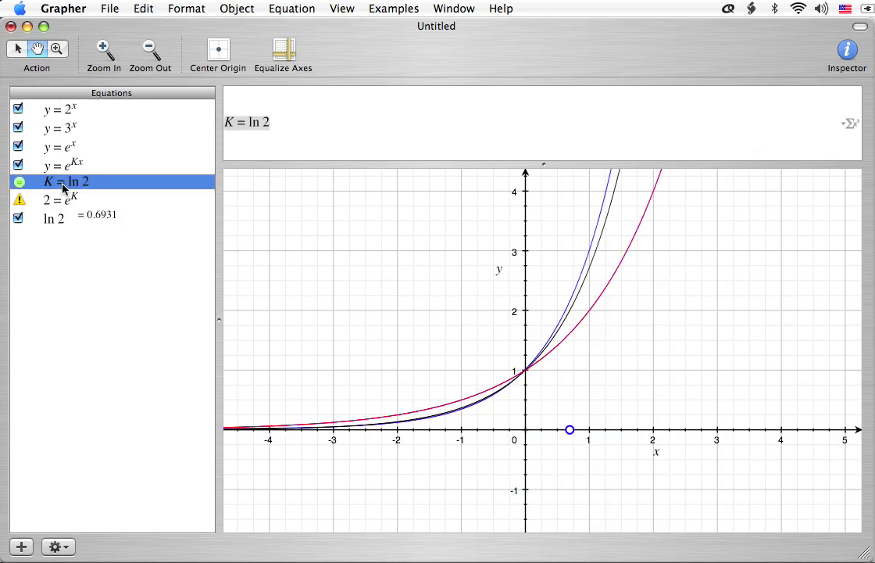
click(64, 110)
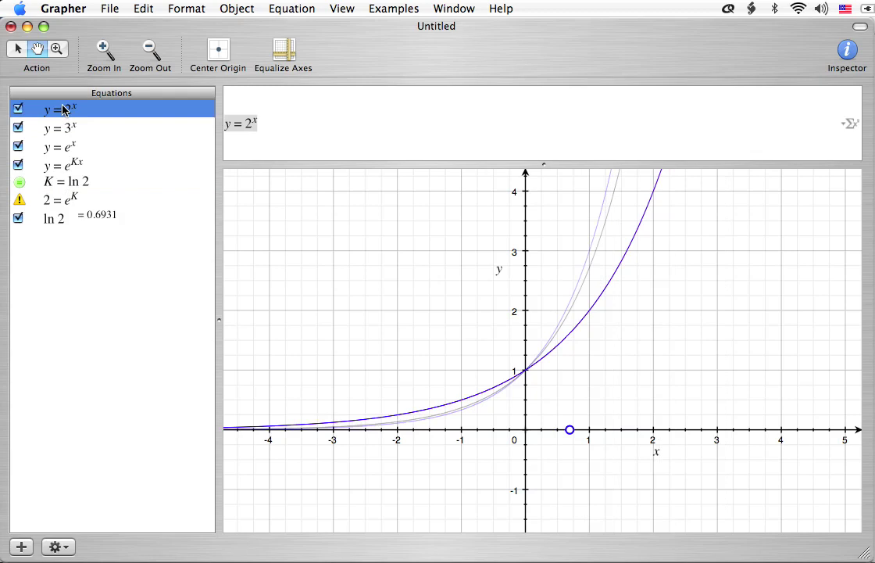
click(65, 184)
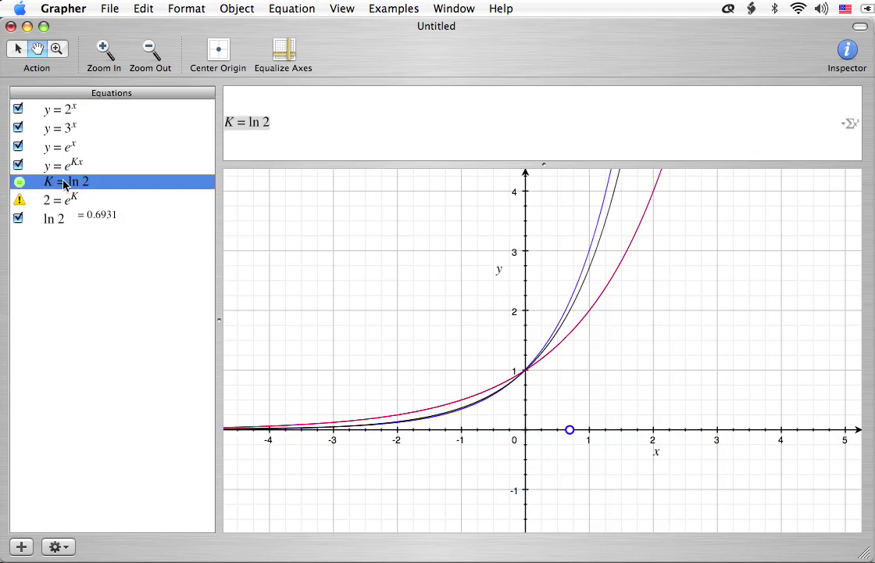
Hide the y = 3^x and y = e^x curves and highlight y = 2^x and y = e^(Kx) in turn.
click(18, 127)
click(19, 147)
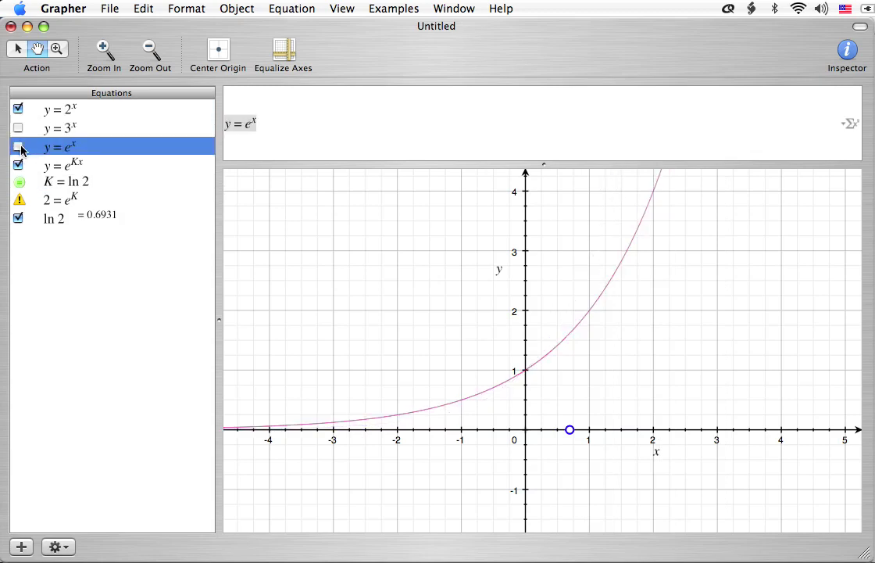
click(57, 107)
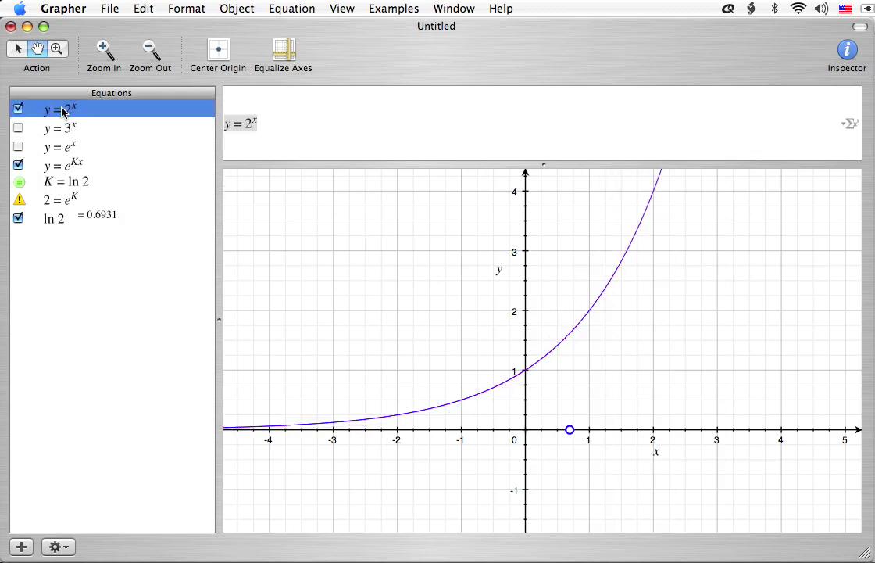
click(64, 166)
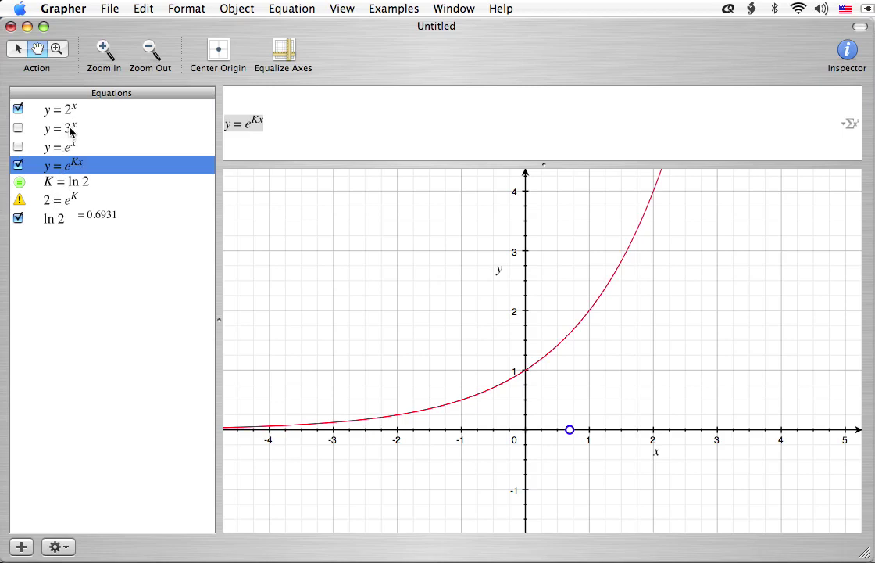
Hide the y = 2^x curve and show y = 3^x for comparison with y = e^(Kx).
click(18, 109)
click(17, 127)
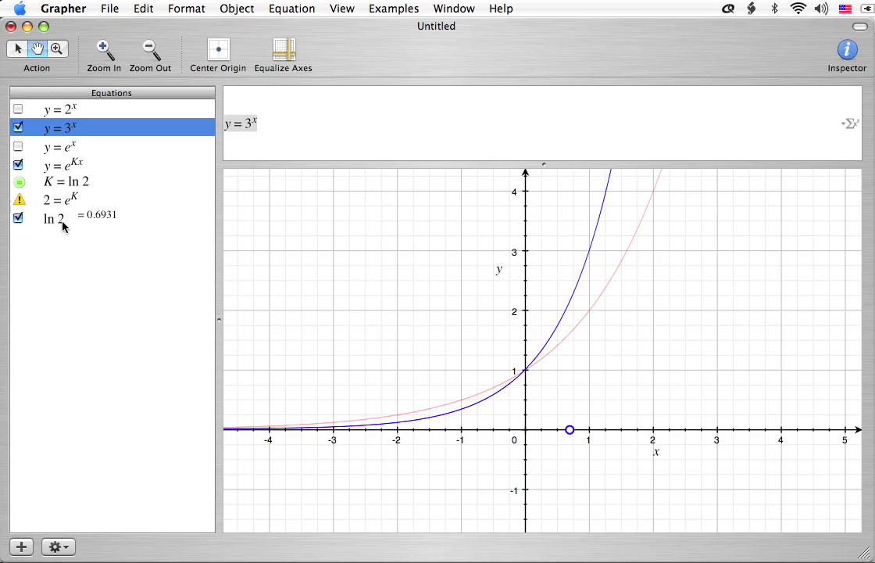
Change the ln 2 expression to ln 3 and evaluate it.
click(92, 221)
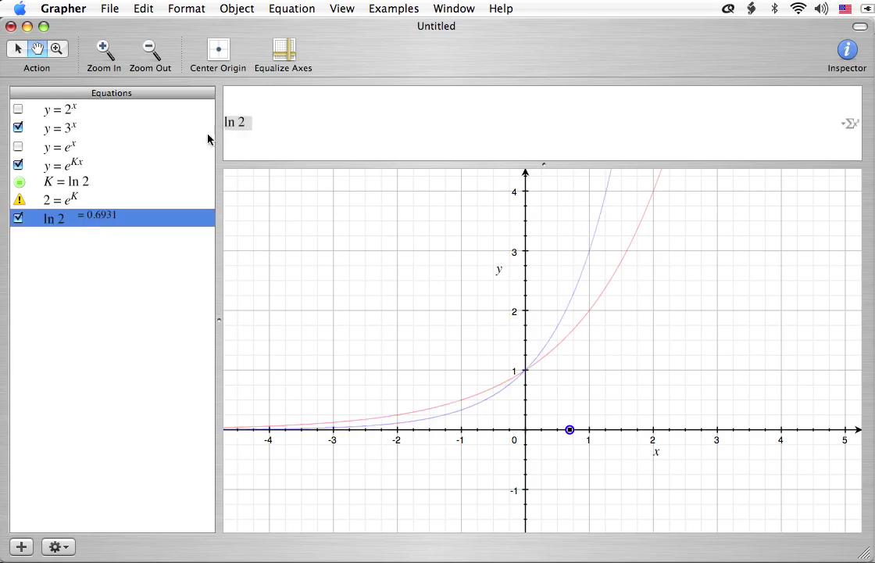
click(248, 125)
click(247, 124)
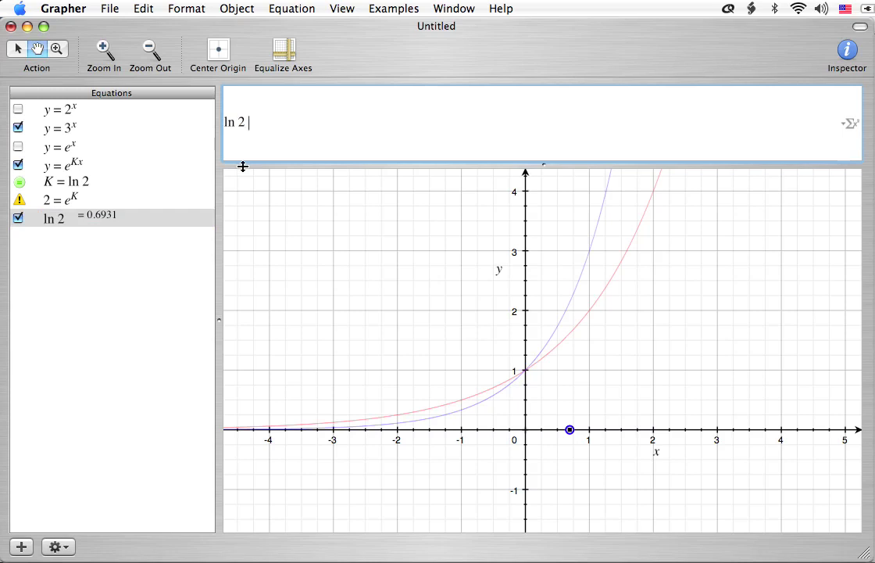
key(BackSpace)
text(3)
key(Return)
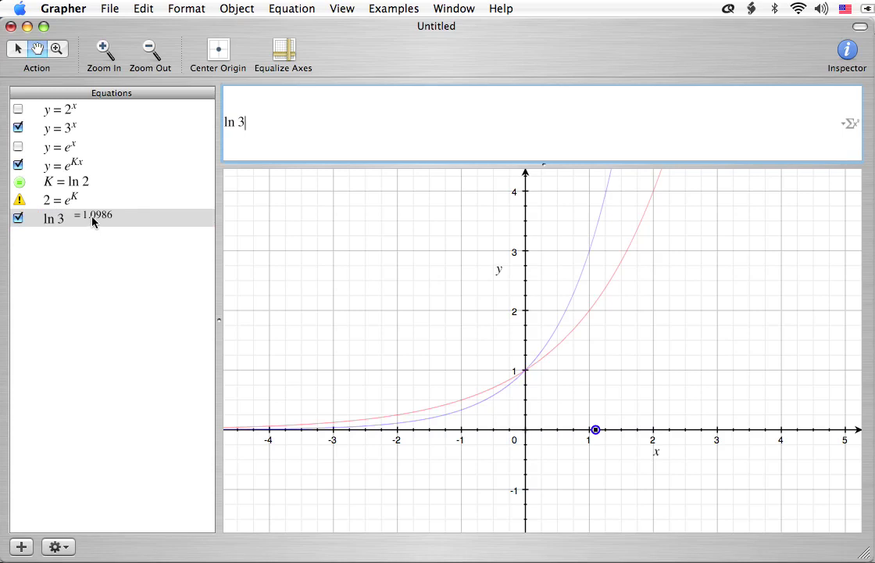
Redefine K as ln 3 so that y = e^(Kx) matches y = 3^x.
click(81, 182)
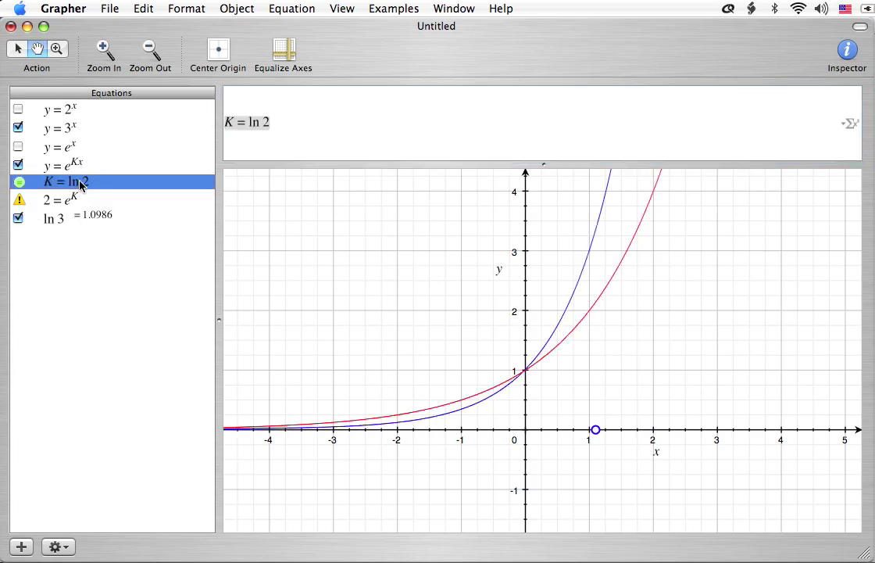
click(283, 121)
key(BackSpace)
text(3)
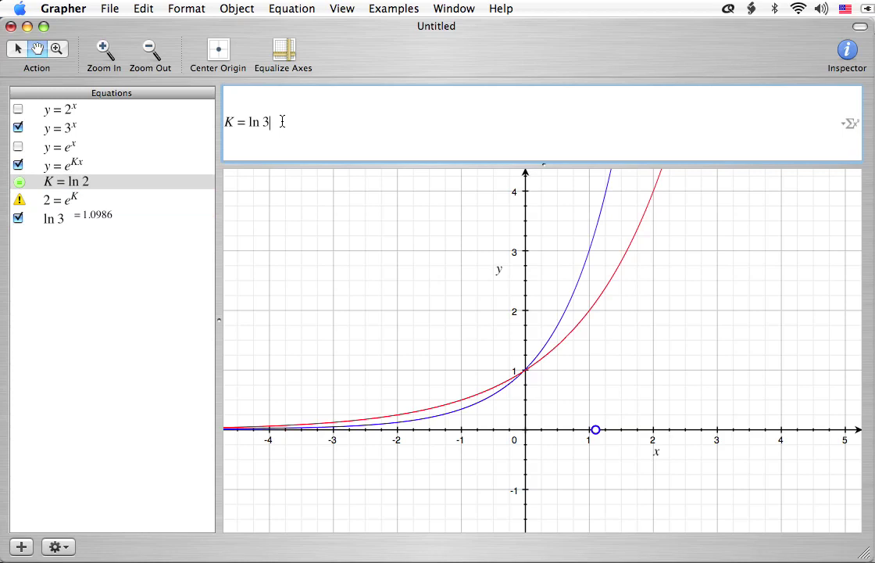
key(Return)
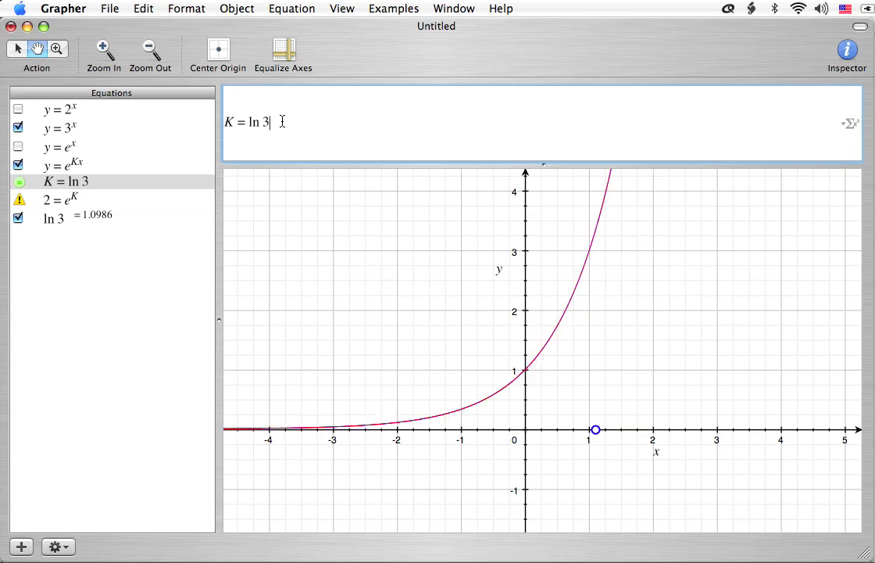
Compare the y = 3^x and y = e^(Kx) curves by highlighting the equations in turn.
click(67, 125)
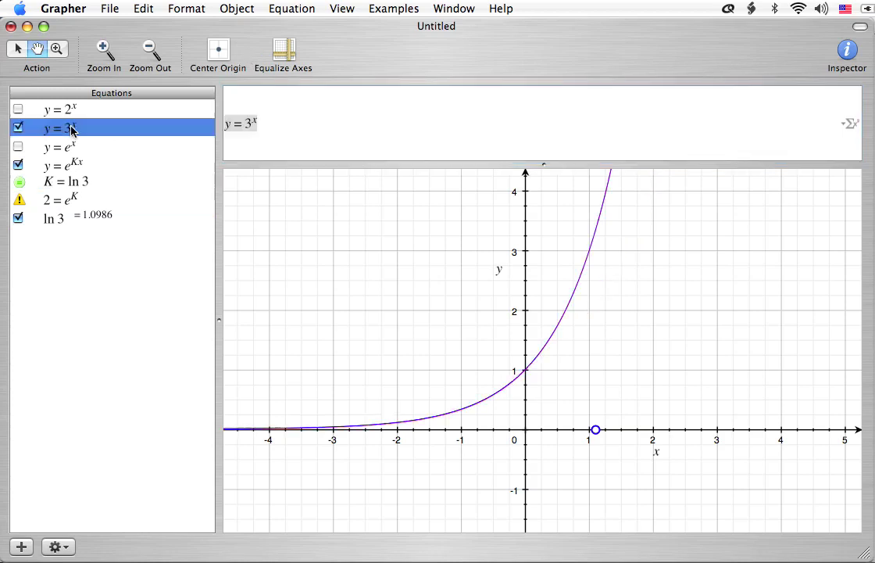
click(74, 168)
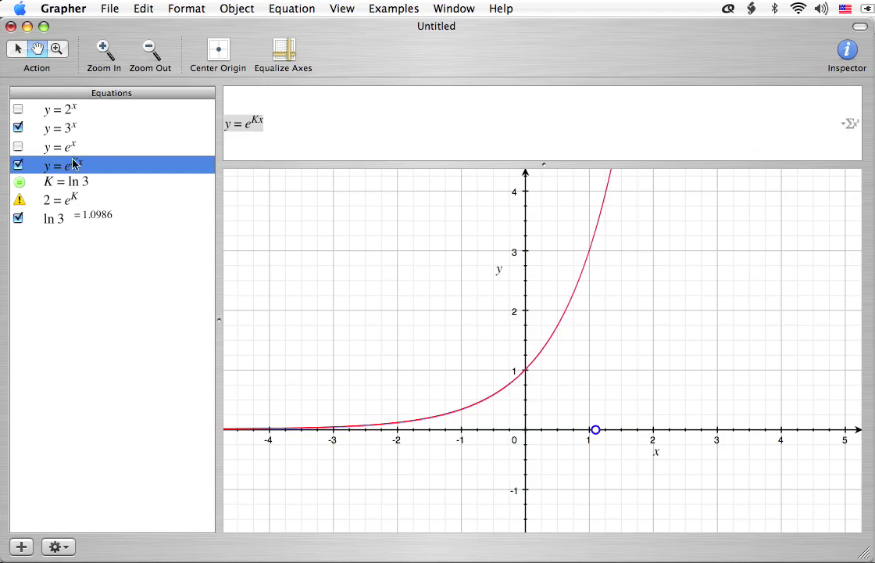
click(69, 113)
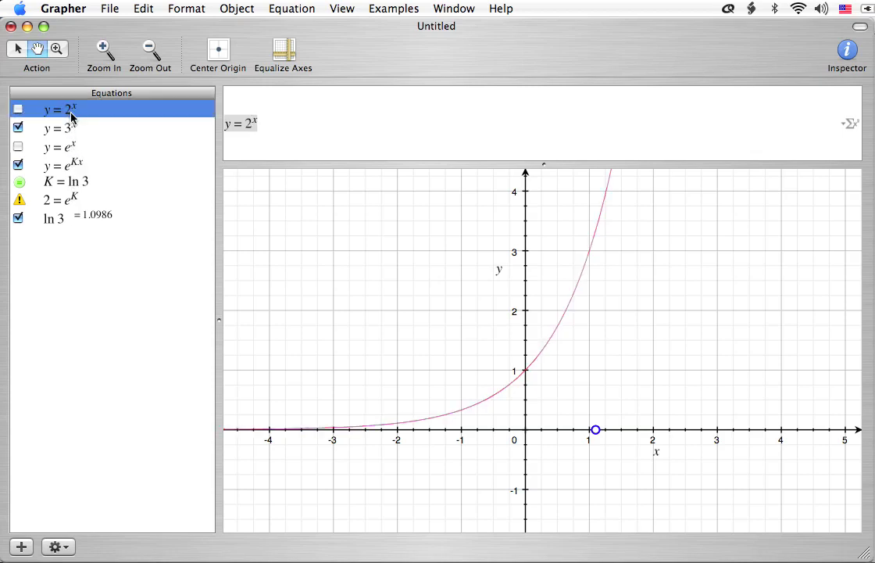
click(78, 165)
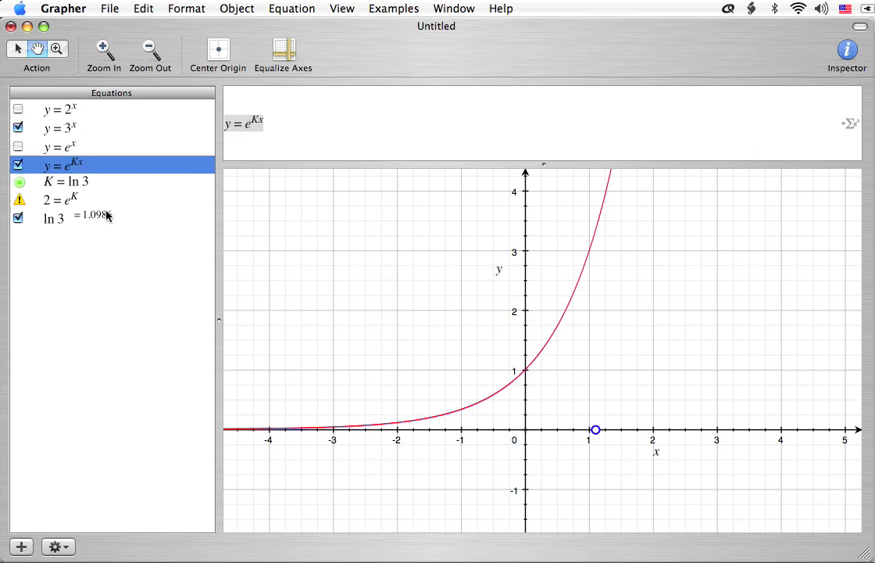